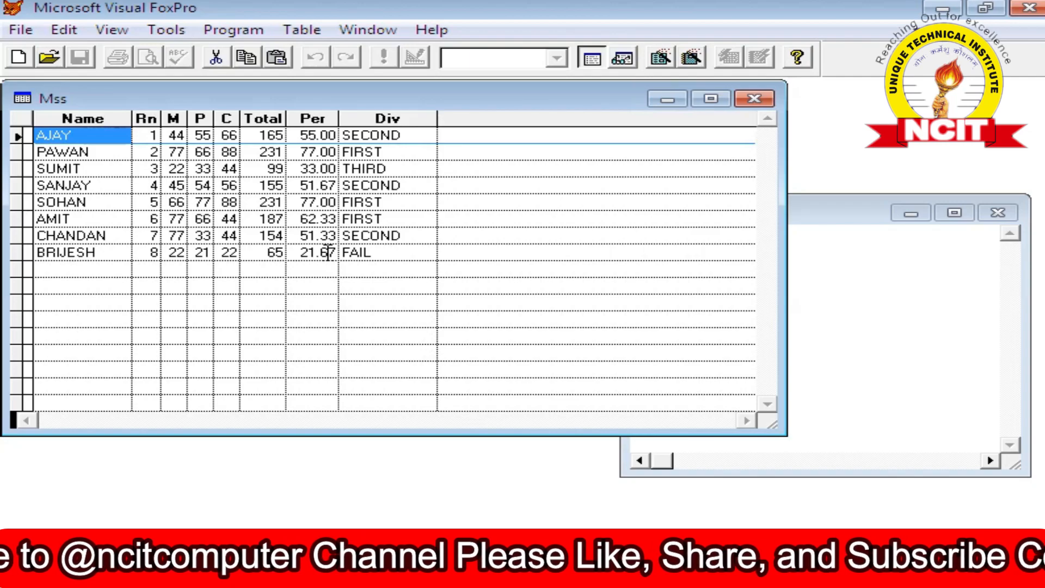
Sort the MSS table on the PER field into a new file named MSS1.
{"action": "left_click", "coordinate": [857, 269]}
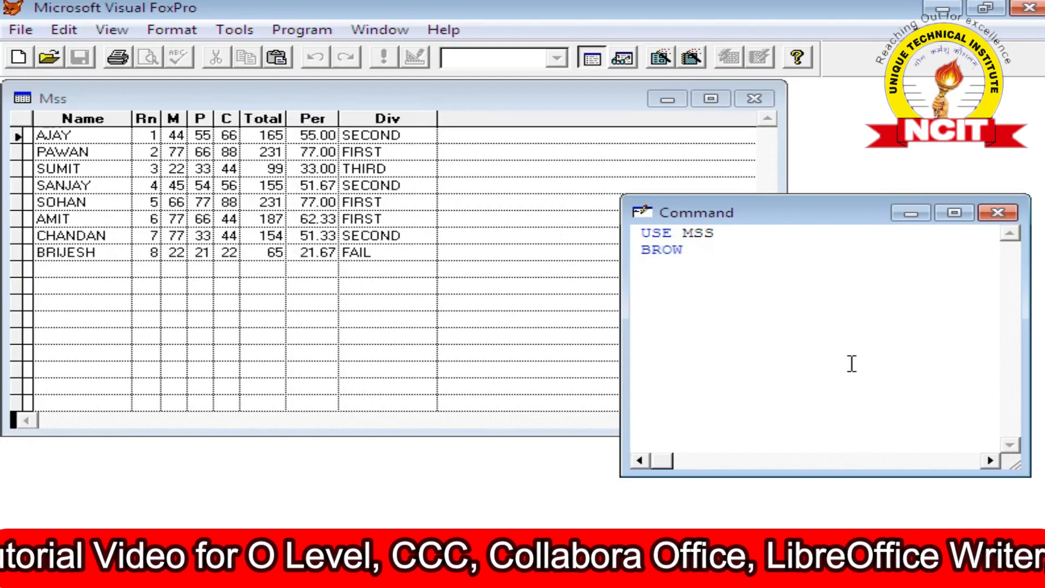
{"action": "type", "text": "SORT "}
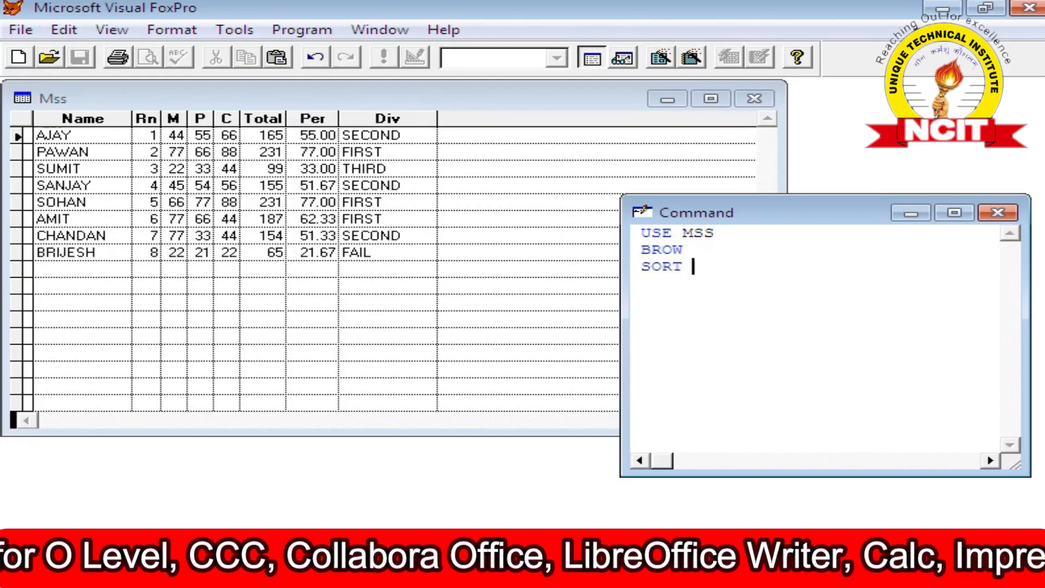
{"action": "type", "text": "ON "}
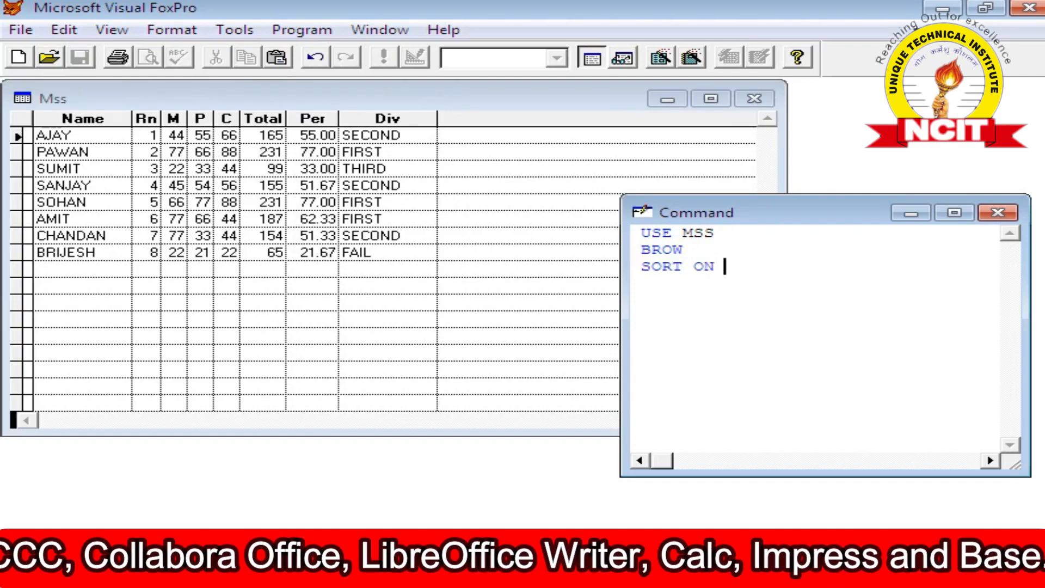
{"action": "type", "text": "PER TO "}
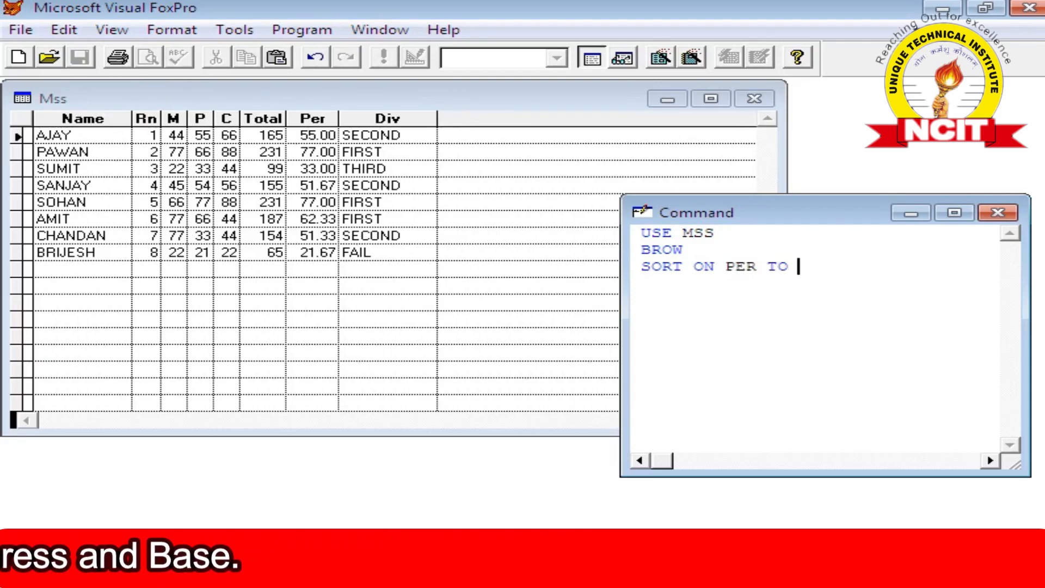
{"action": "type", "text": "MSS"}
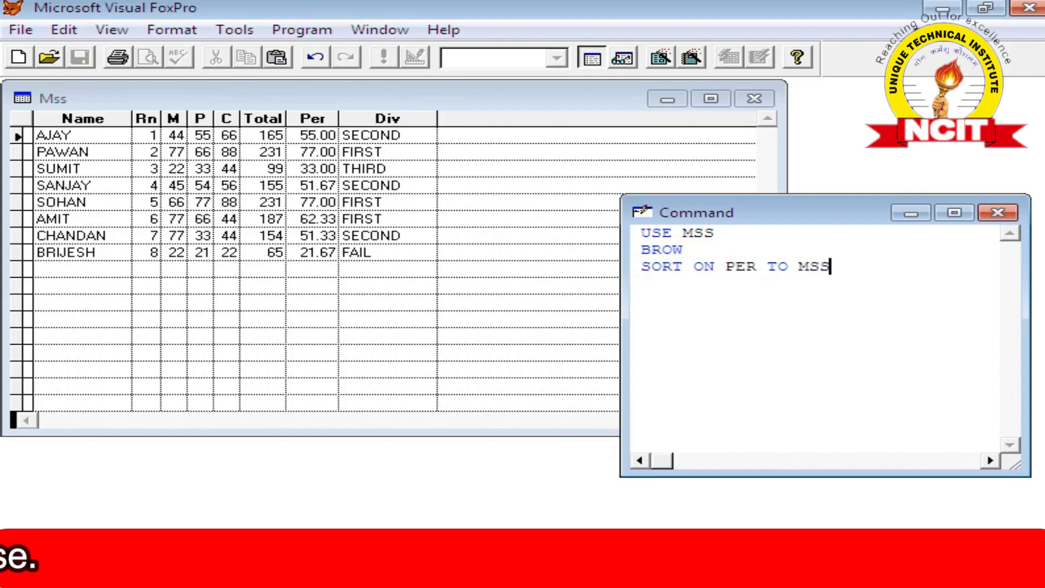
{"action": "type", "text": "1"}
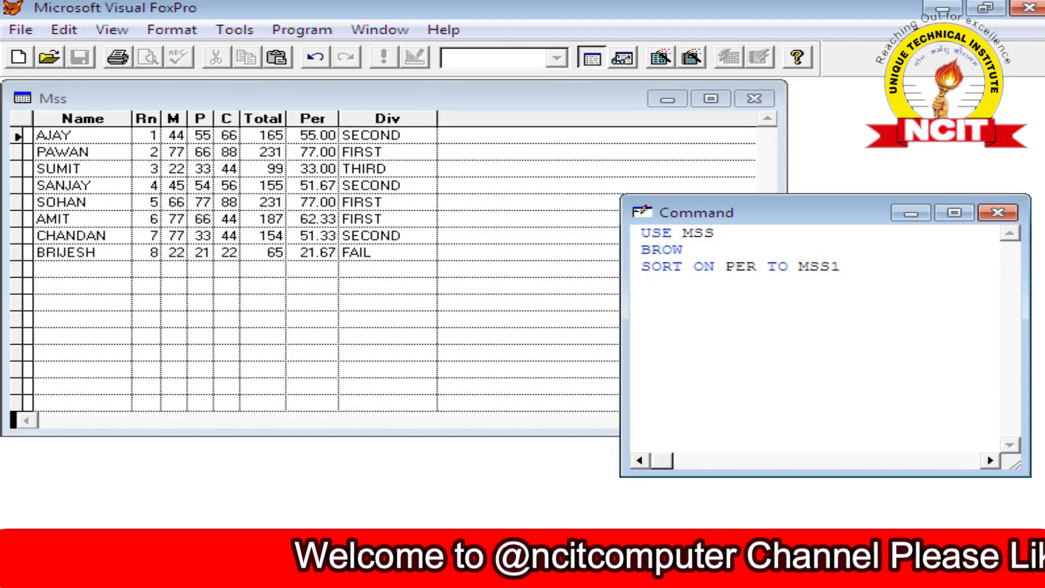
{"action": "key", "text": "Return"}
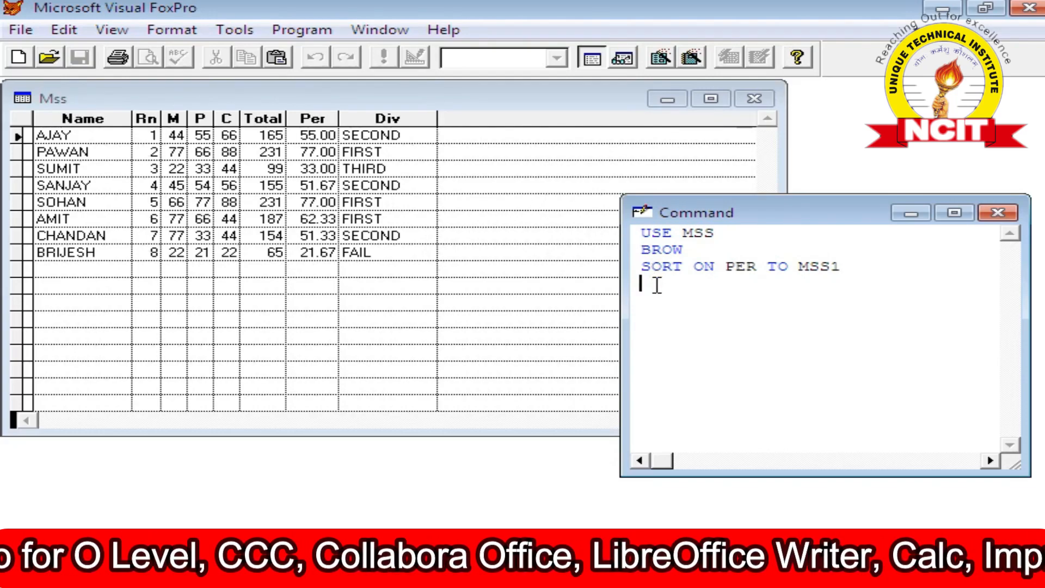
Open the sorted file MSS1 and browse its records.
{"action": "left_click", "coordinate": [799, 267]}
{"action": "left_click_drag", "start_coordinate": [798, 266], "coordinate": [845, 272]}
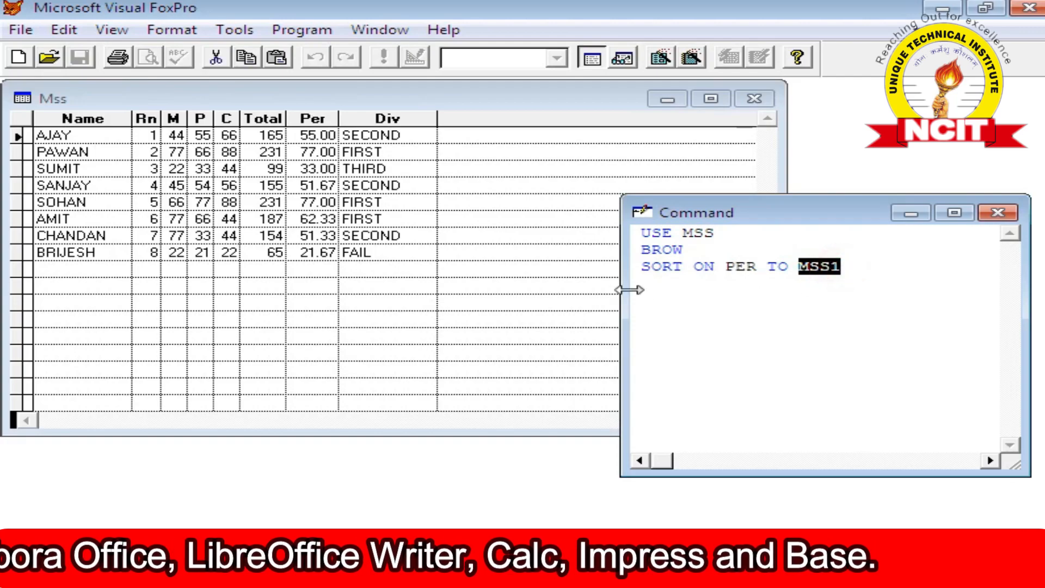
{"action": "left_click", "coordinate": [663, 292]}
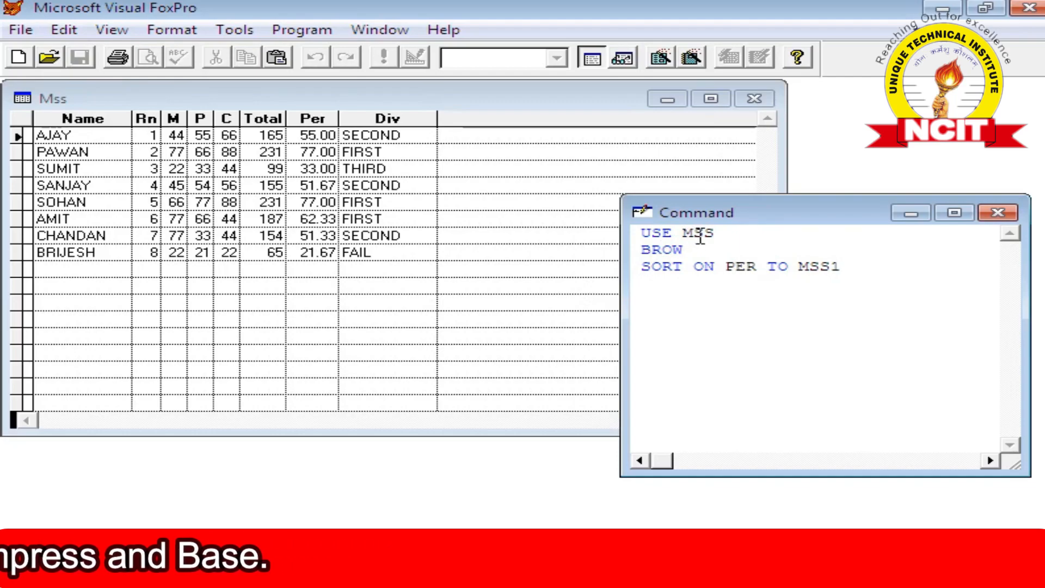
{"action": "type", "text": "USE "}
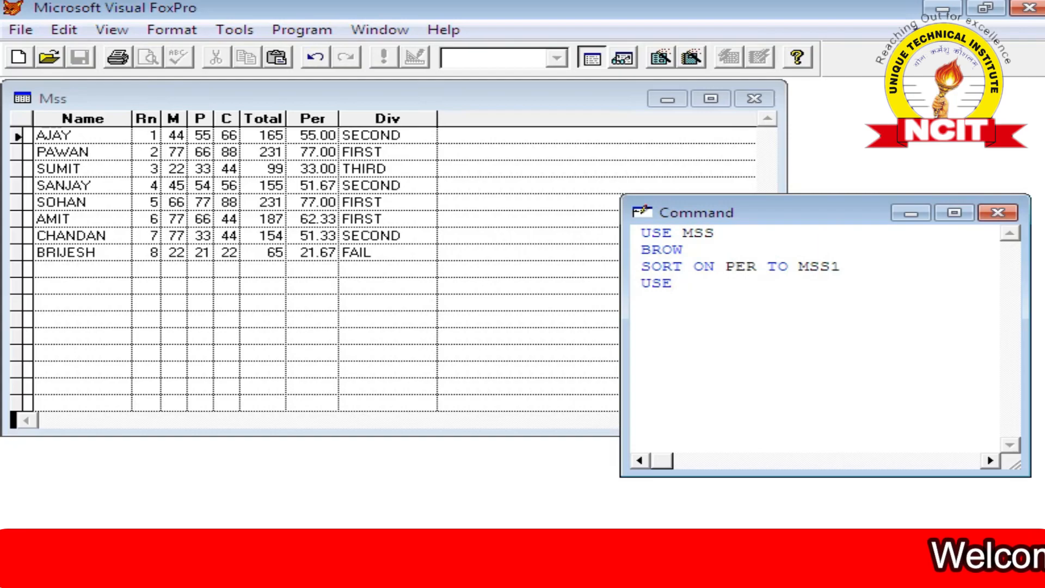
{"action": "type", "text": "MSS1"}
{"action": "key", "text": "Return"}
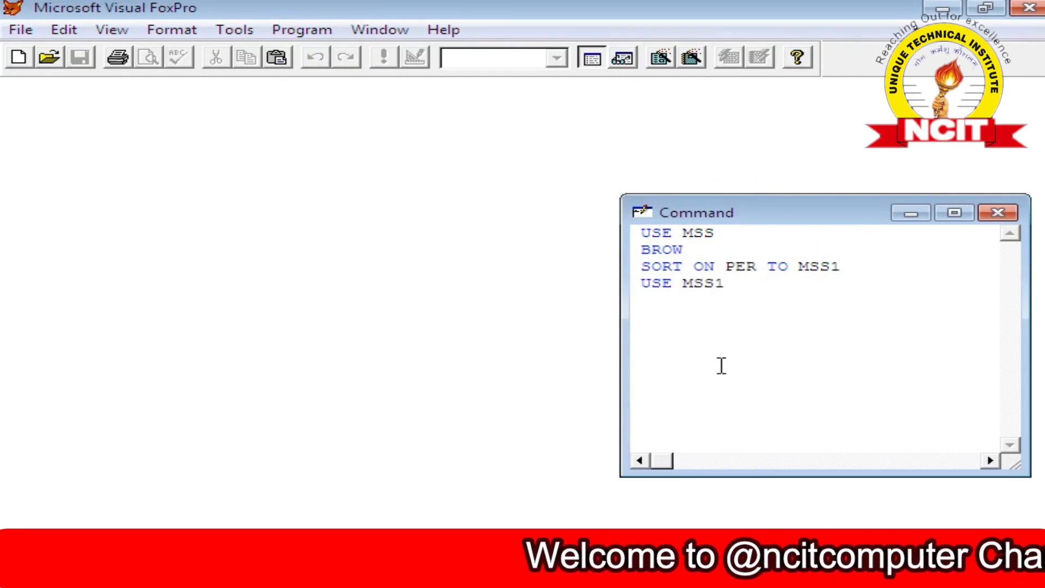
{"action": "type", "text": "BROW"}
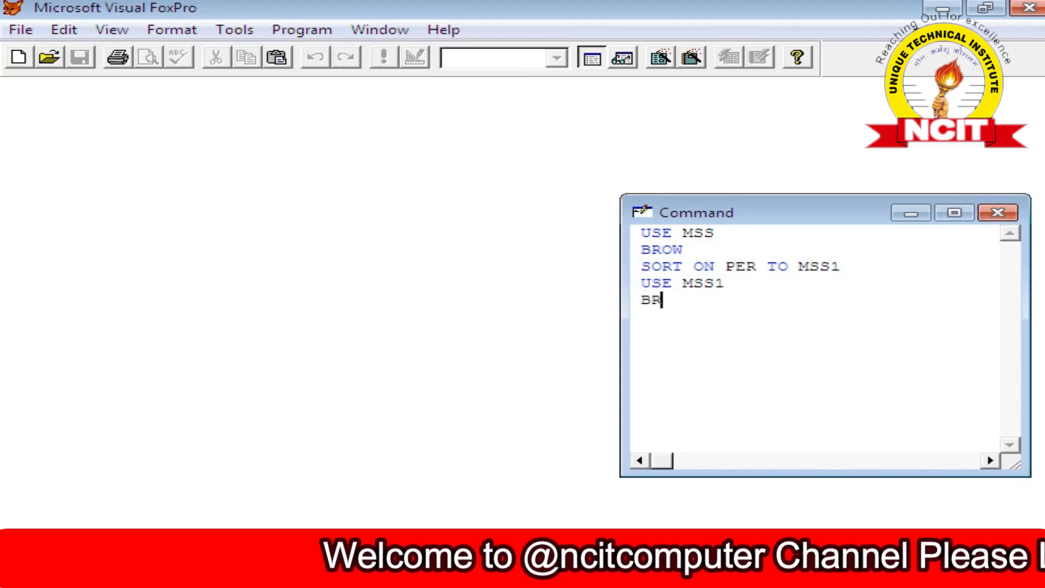
{"action": "key", "text": "Return"}
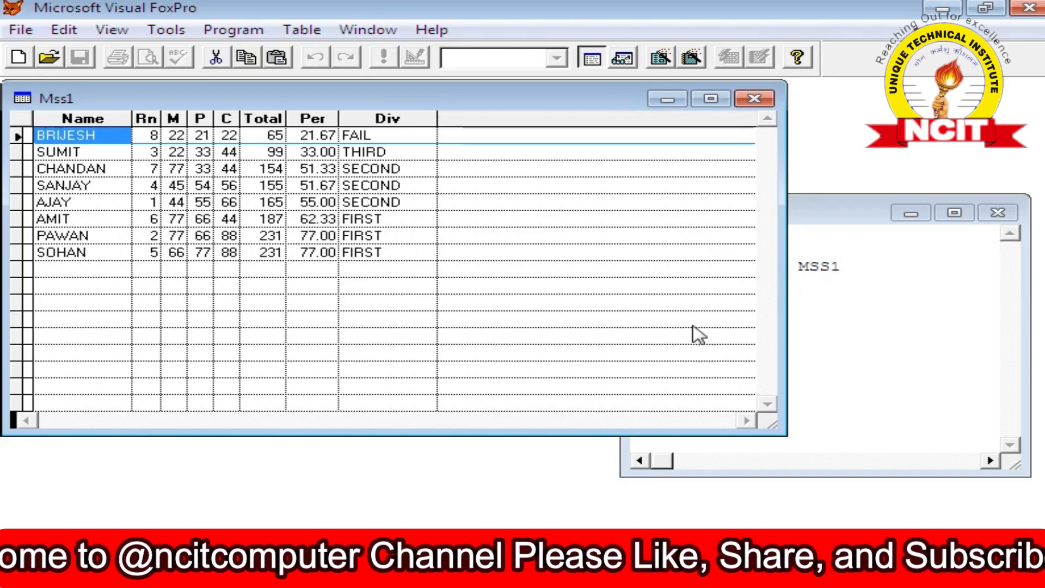
Close the MSS1 browse window, then reopen the original MSS table and browse it.
{"action": "left_click", "coordinate": [305, 135]}
{"action": "left_click", "coordinate": [303, 136]}
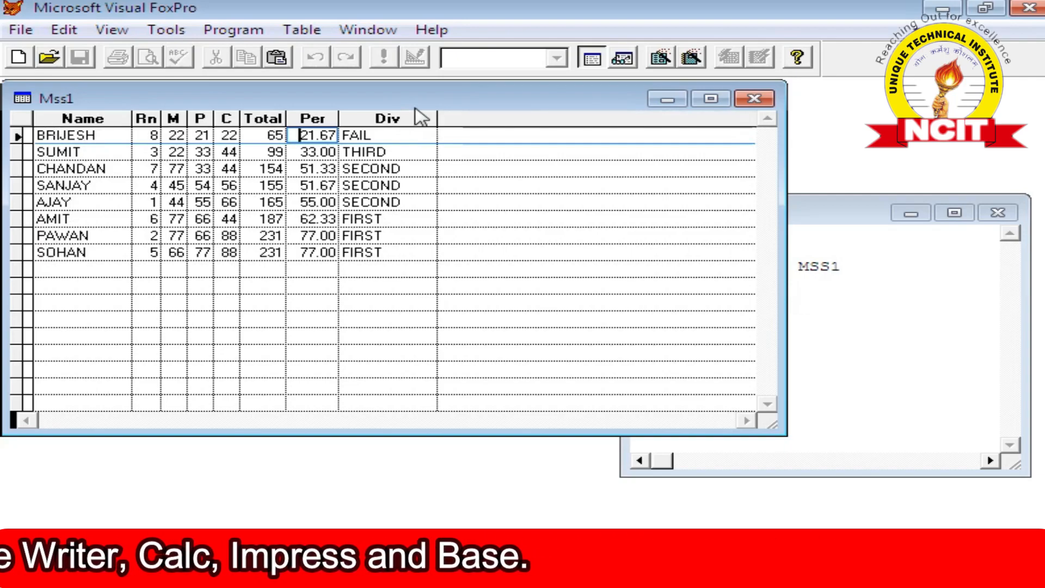
{"action": "left_click", "coordinate": [754, 98]}
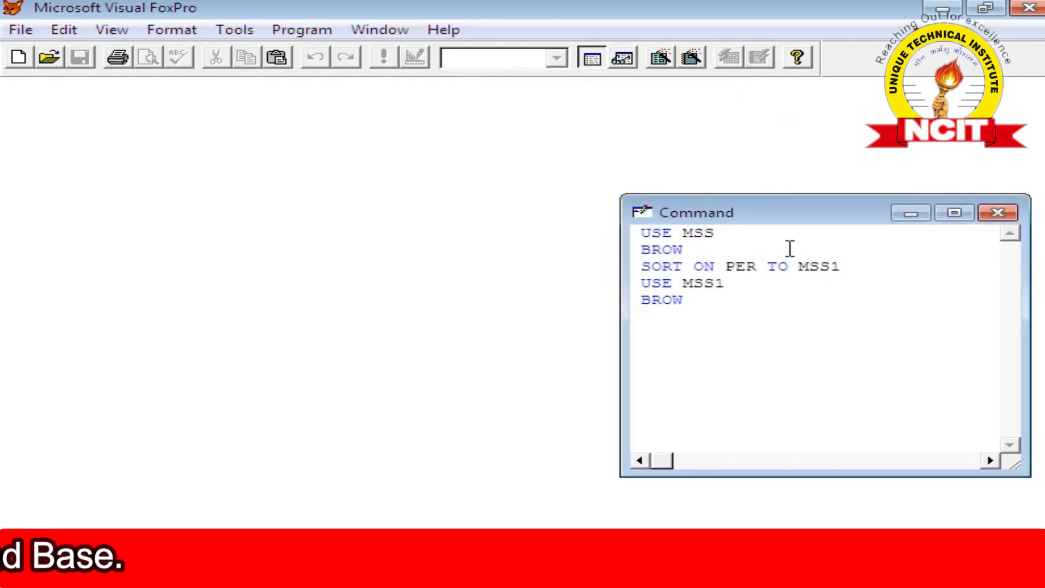
{"action": "type", "text": "USE "}
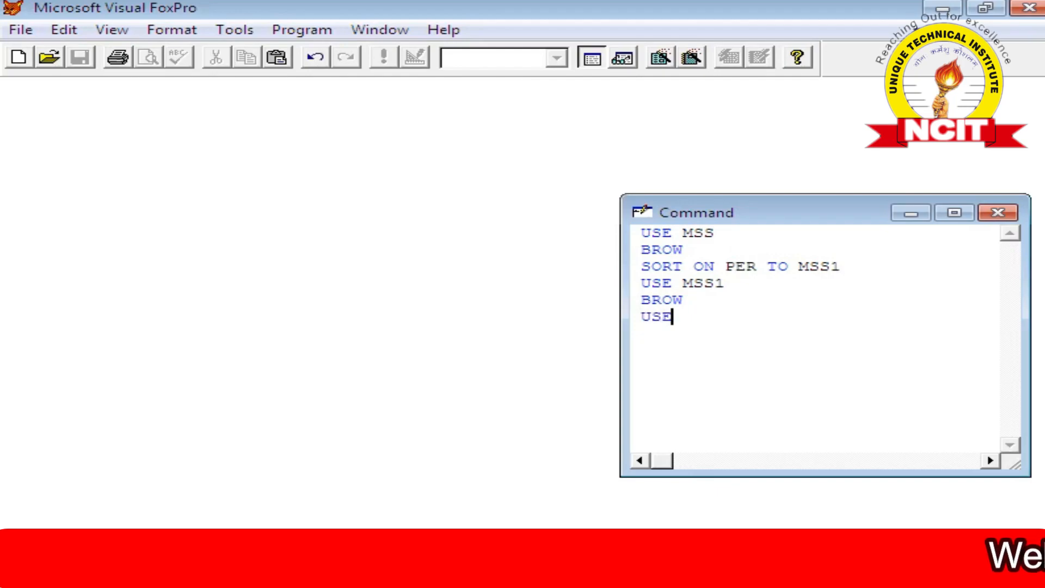
{"action": "type", "text": "MSS"}
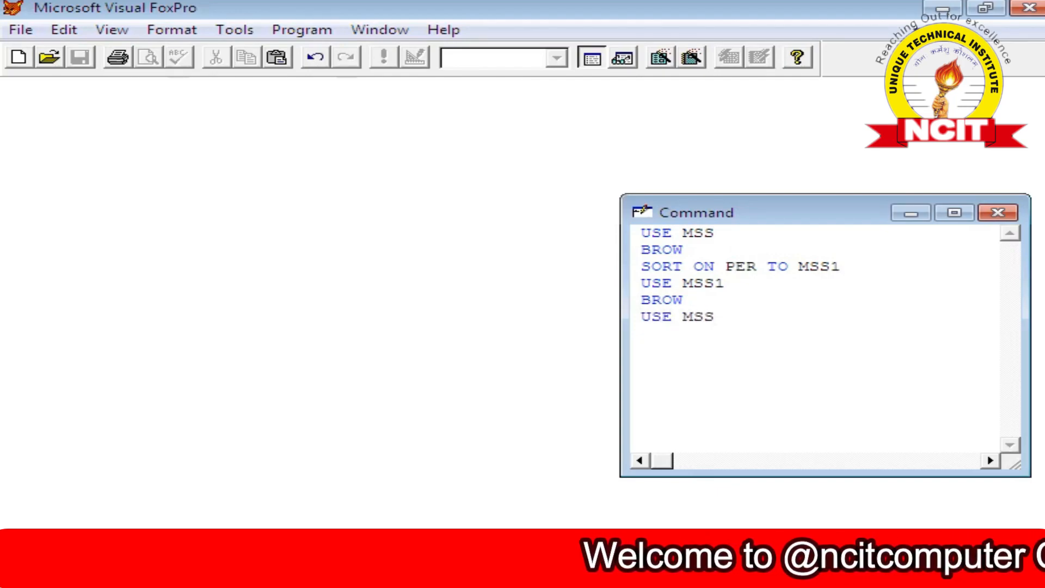
{"action": "key", "text": "Return"}
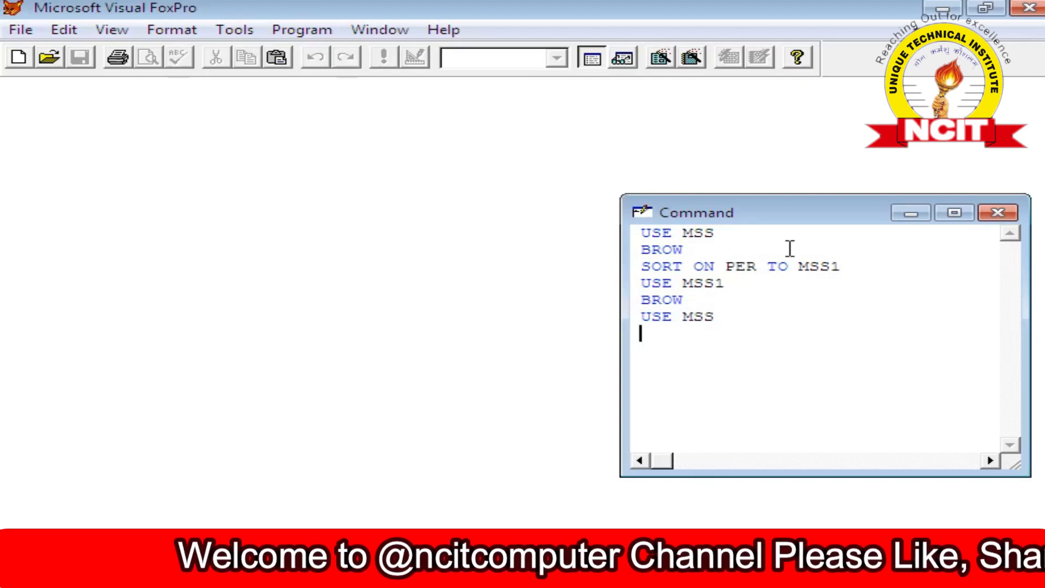
{"action": "type", "text": "BROW"}
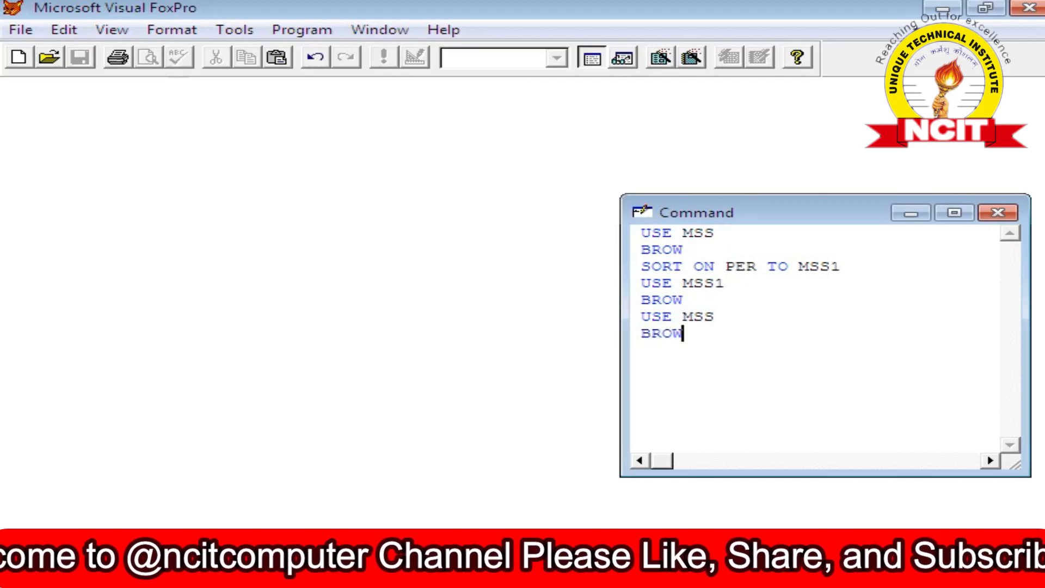
{"action": "key", "text": "Return"}
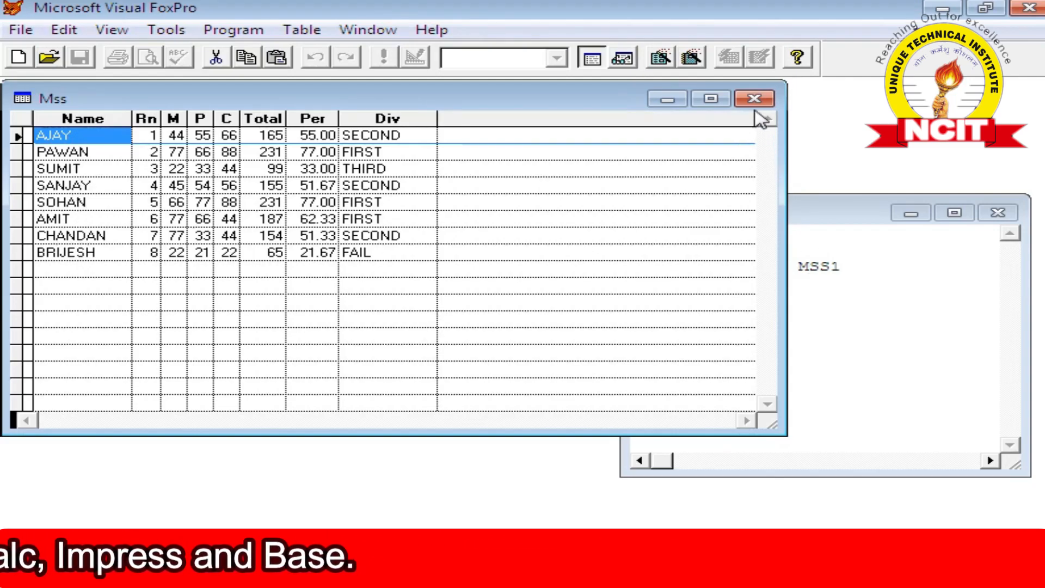
Sort the MSS table on the NAME field into a new file named MSS2.
{"action": "left_click", "coordinate": [815, 320]}
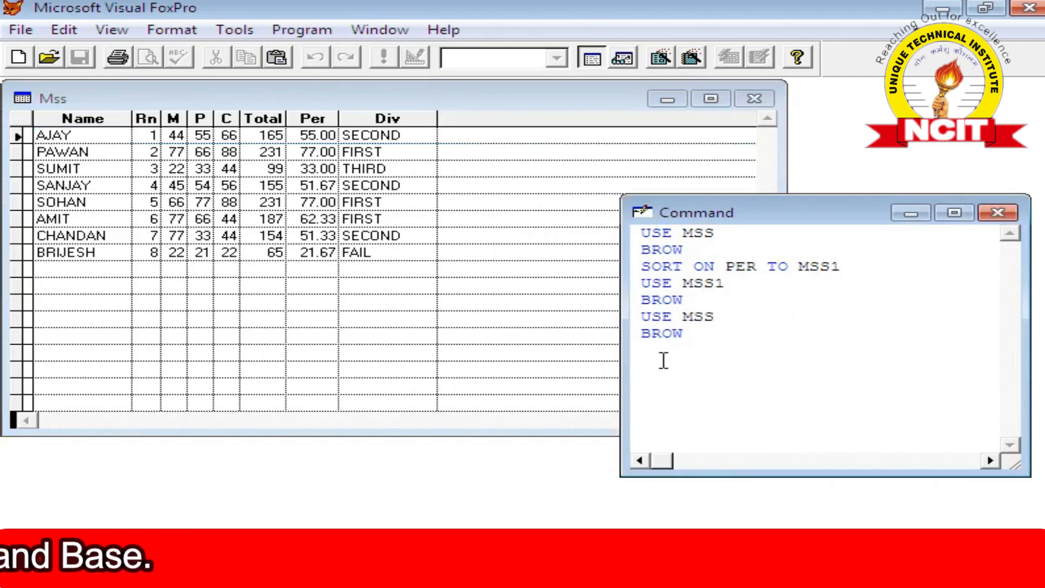
{"action": "type", "text": "SORT ON "}
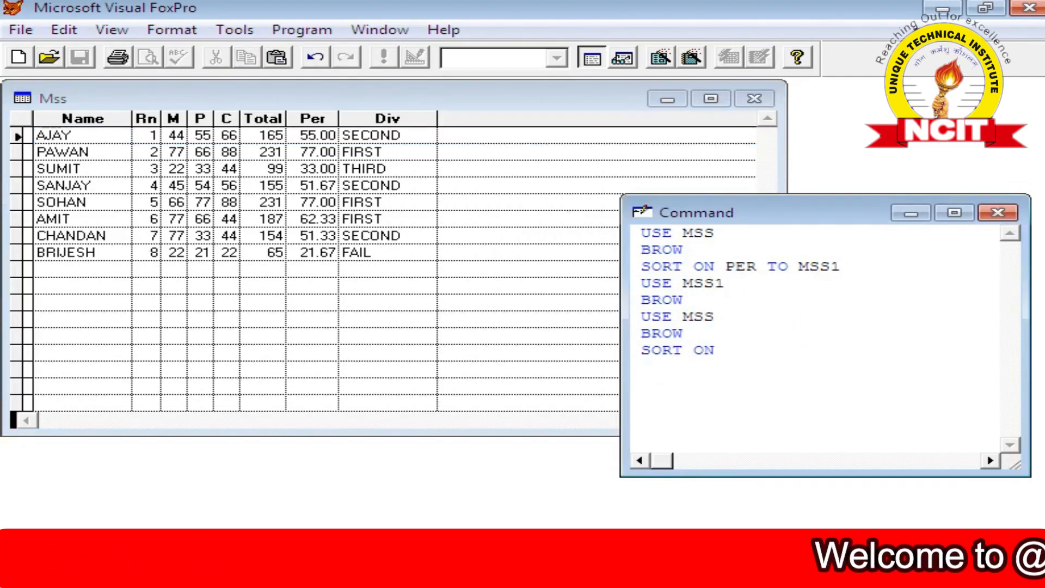
{"action": "type", "text": "NAME"}
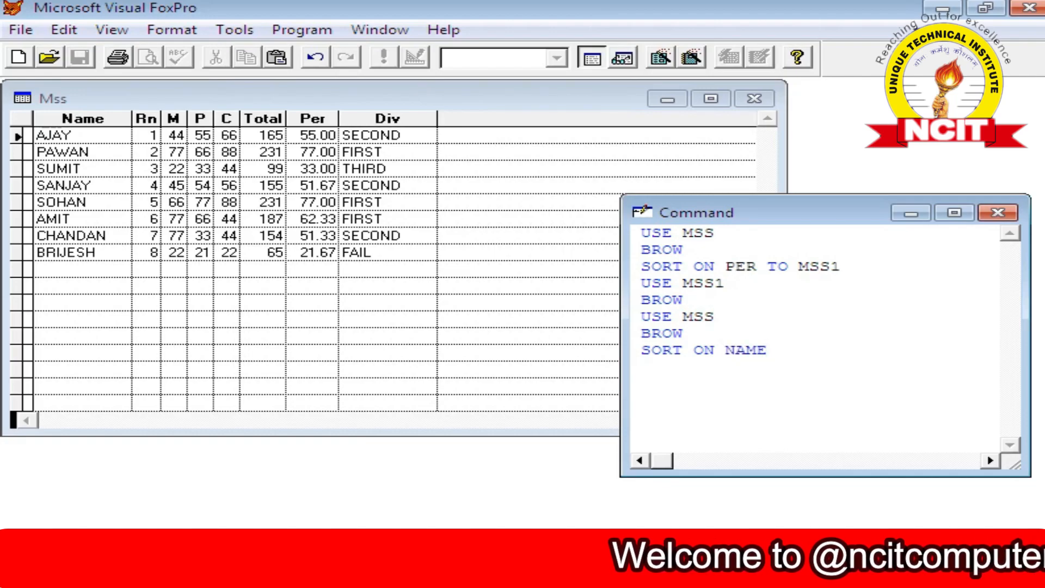
{"action": "type", "text": " TO"}
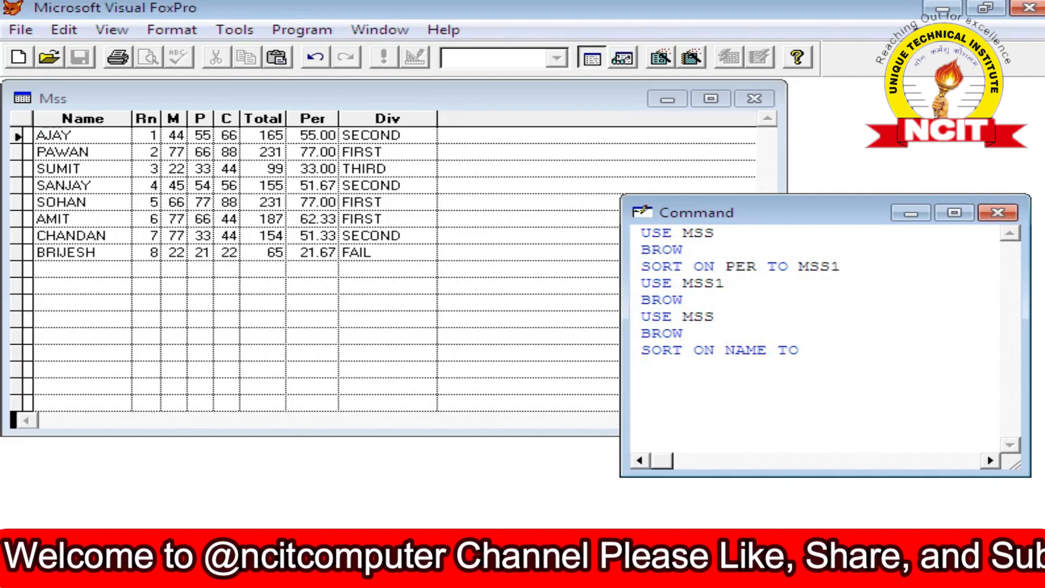
{"action": "type", "text": "MSS"}
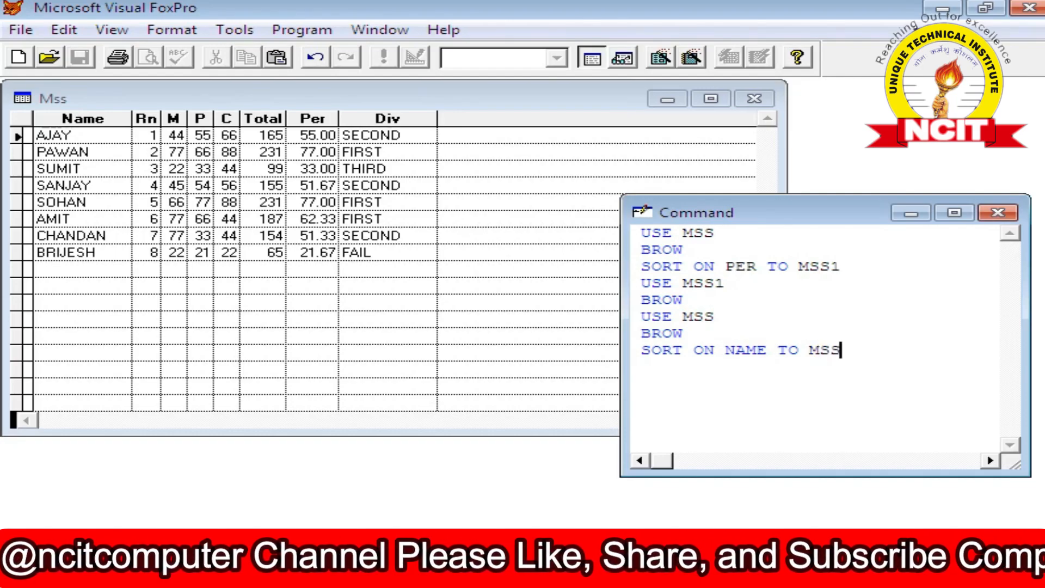
{"action": "type", "text": "2"}
{"action": "key", "text": "Return"}
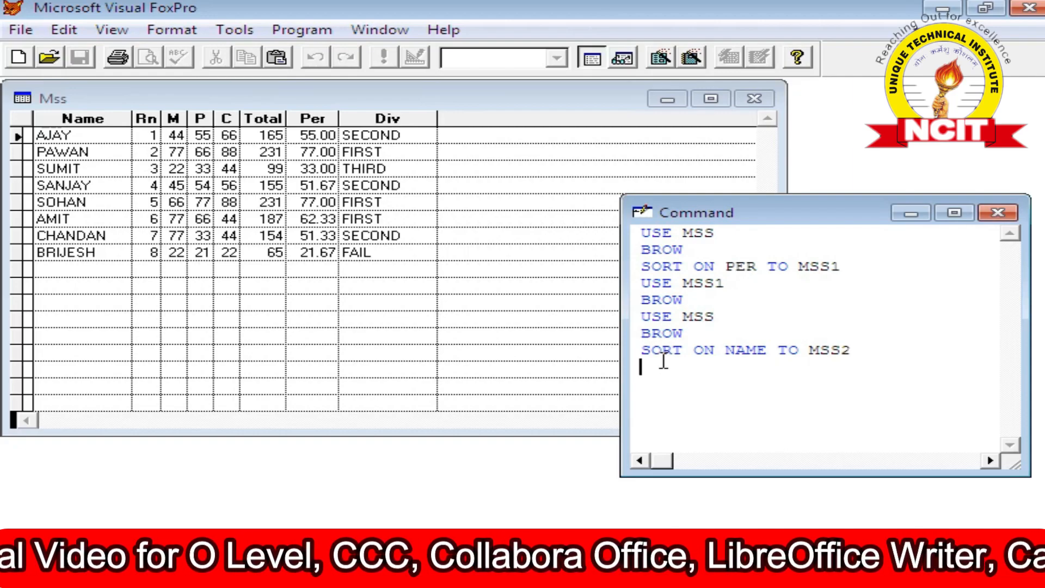
Open the sorted file MSS2 and browse its records.
{"action": "type", "text": "USE"}
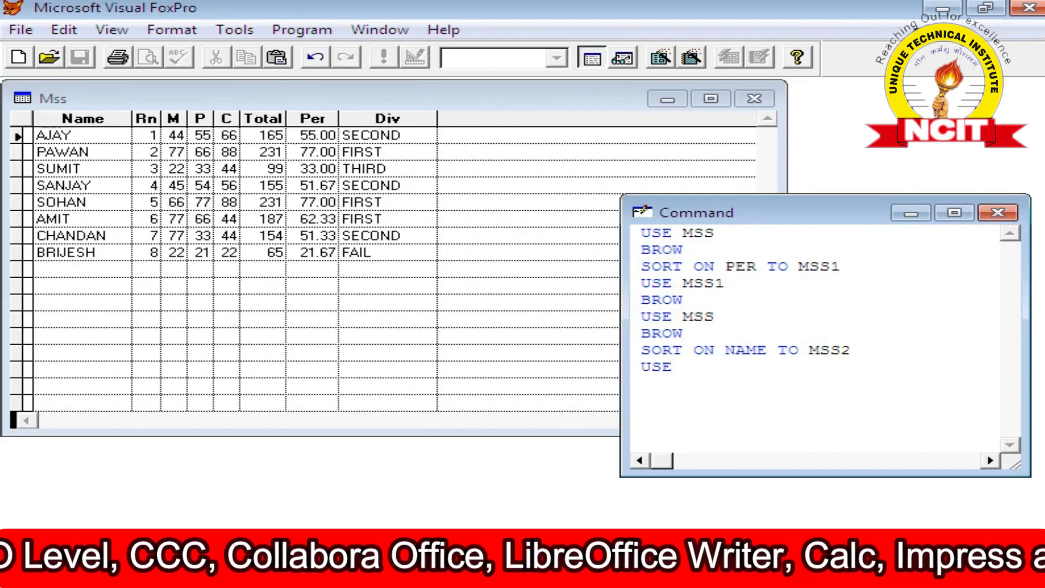
{"action": "type", "text": " MSS2"}
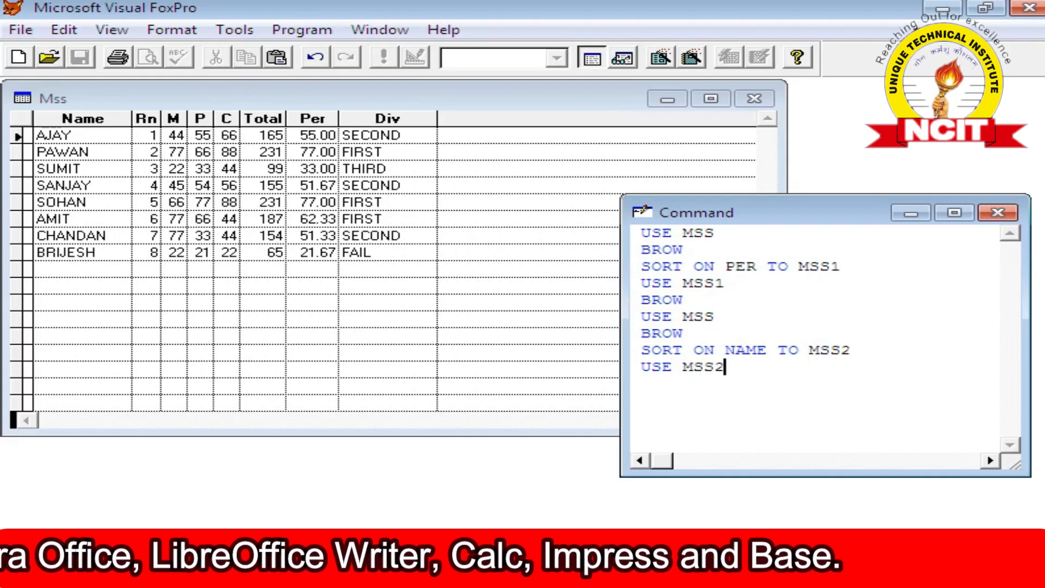
{"action": "key", "text": "Return"}
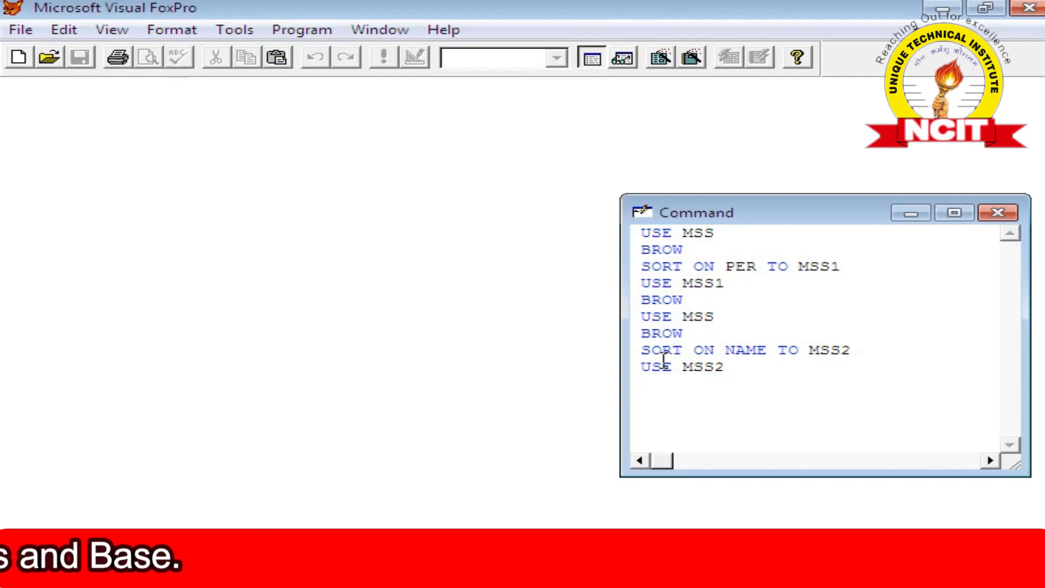
{"action": "type", "text": "BROW"}
{"action": "key", "text": "Return"}
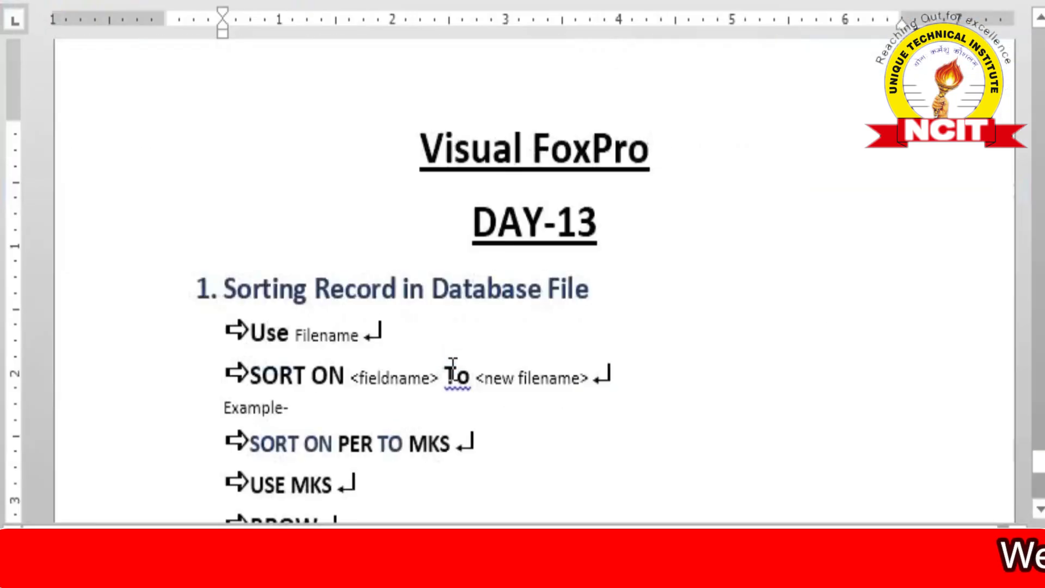
Switch to the notes document and add the heading text 'Descending order' below the BROW example line.
{"action": "scroll", "coordinate": [404, 301], "scroll_direction": "down", "scroll_amount": 3}
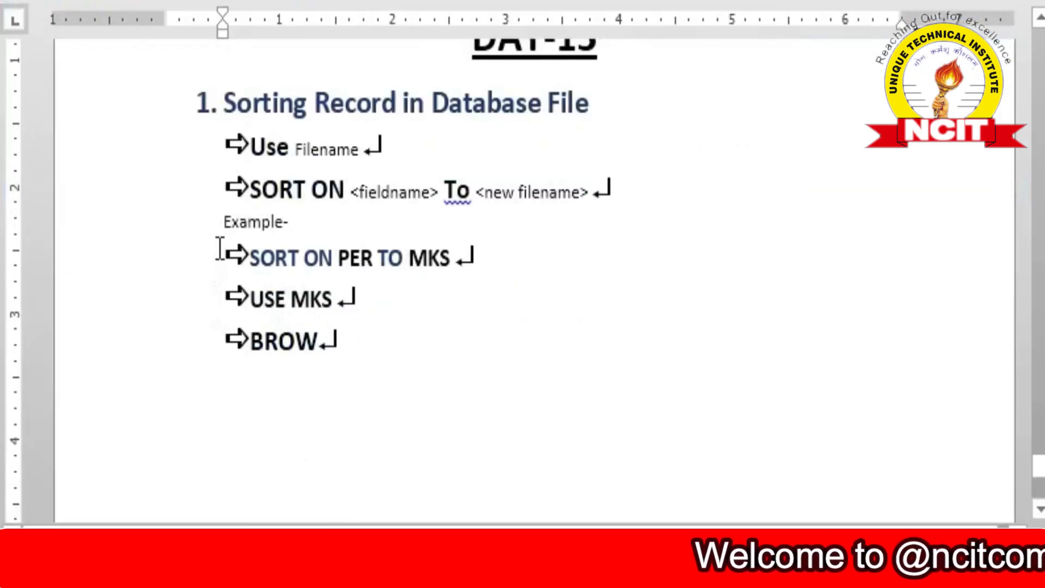
{"action": "left_click", "coordinate": [231, 397]}
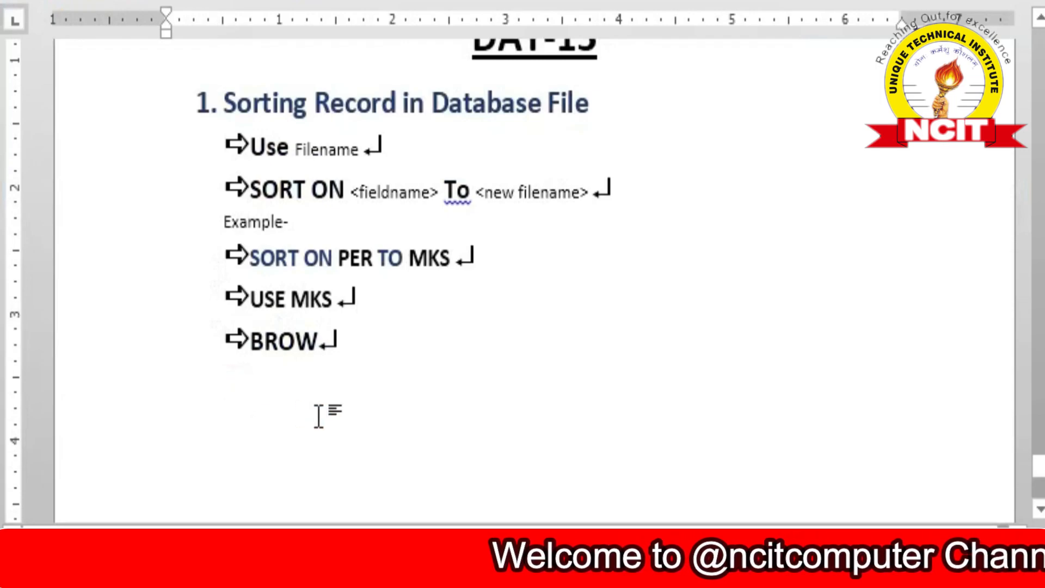
{"action": "type", "text": "Descending order"}
Enlarge the 'Descending order' text by three font size steps.
{"action": "left_click_drag", "start_coordinate": [166, 384], "coordinate": [280, 386]}
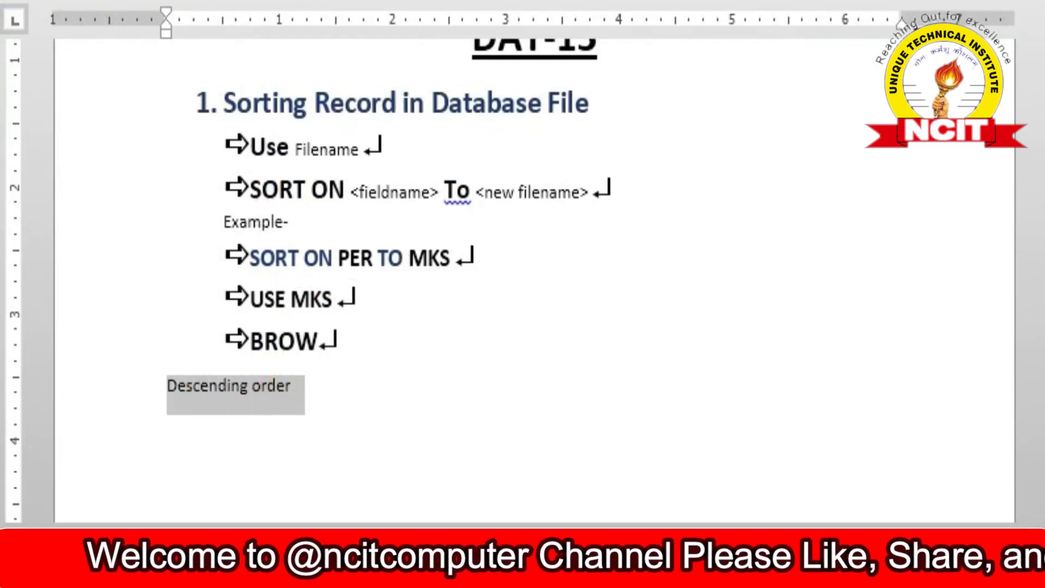
{"action": "key", "text": "ctrl+shift+greater"}
{"action": "key", "text": "ctrl+shift+greater"}
{"action": "key", "text": "ctrl+shift+greater"}
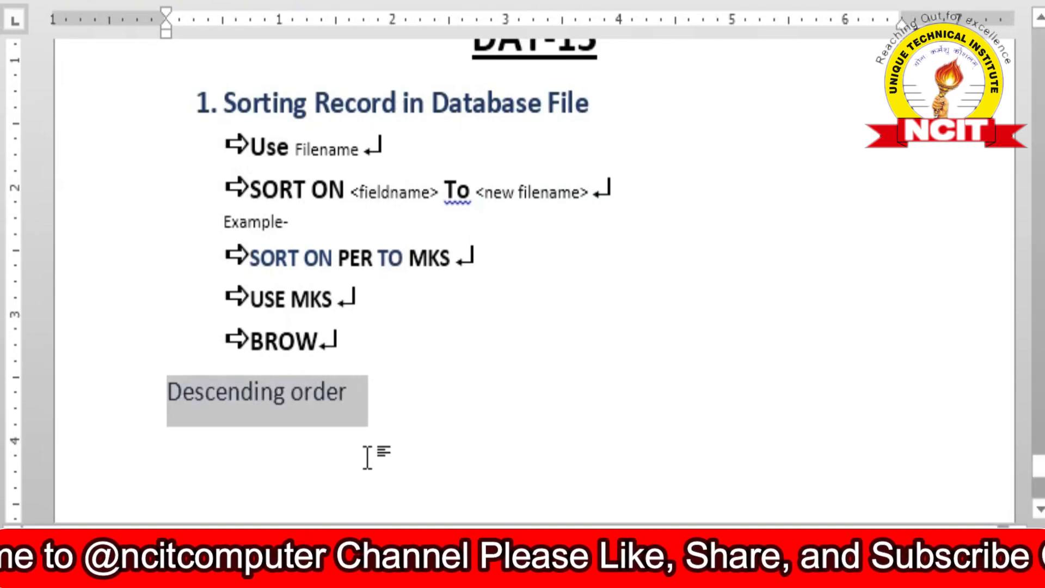
{"action": "left_click", "coordinate": [385, 401]}
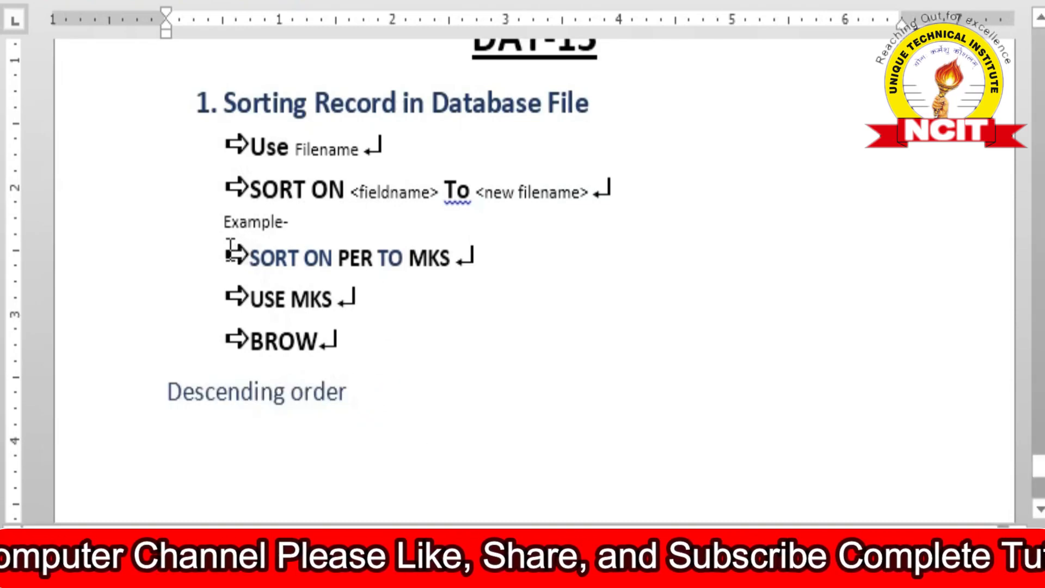
Copy the three example command lines and paste them on a new line below the 'Descending order' heading.
{"action": "left_click", "coordinate": [255, 258]}
{"action": "left_click_drag", "start_coordinate": [254, 258], "coordinate": [364, 343]}
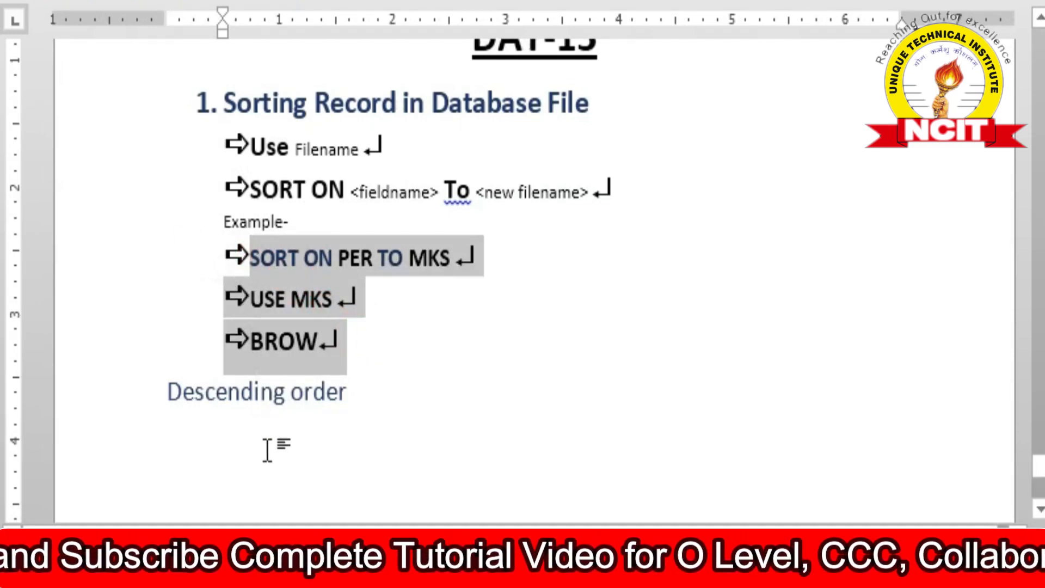
{"action": "left_click", "coordinate": [264, 429]}
{"action": "left_click", "coordinate": [392, 393]}
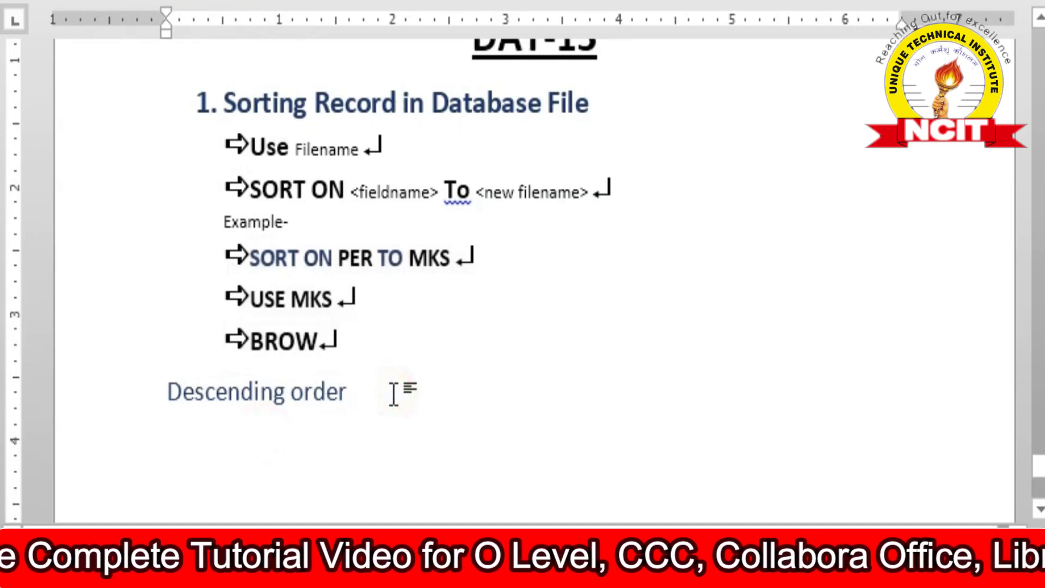
{"action": "key", "text": "Return"}
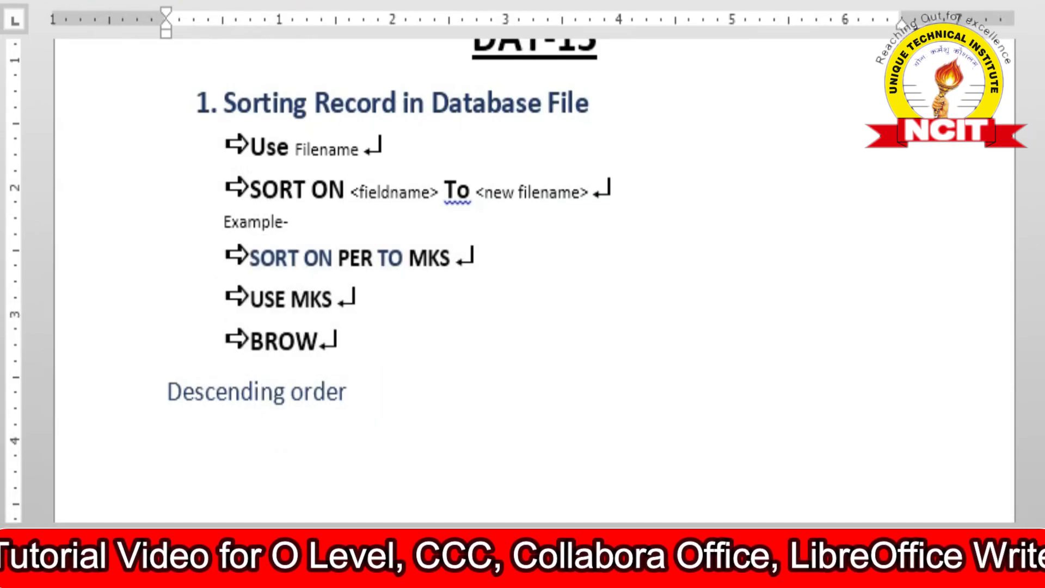
{"action": "type", "text": "SORT ON PER TO MKS USE MKS BROW"}
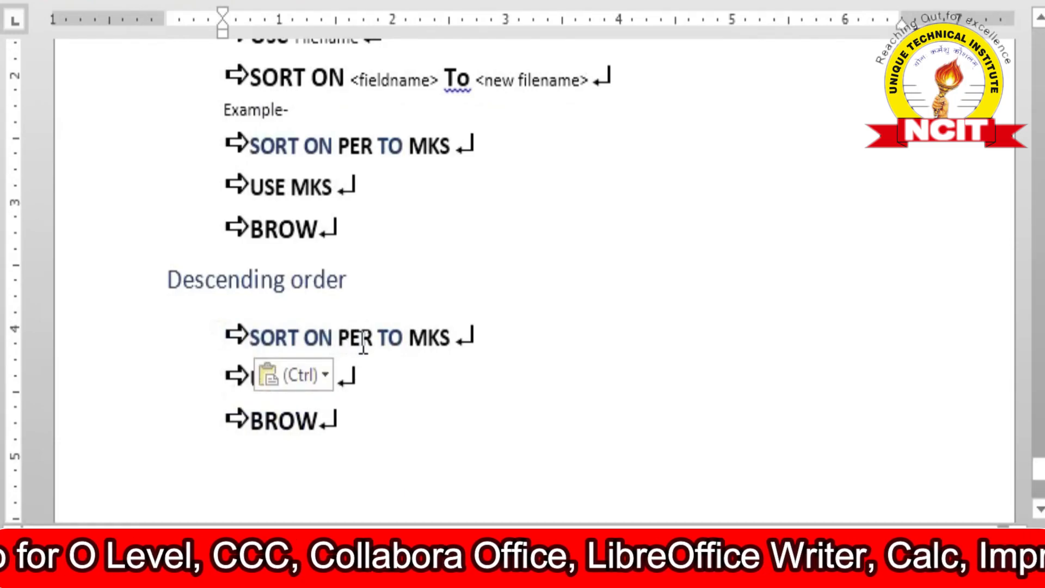
Add /D after PER in the pasted SORT ON line so it reads SORT ON PER/D TO MKS.
{"action": "left_click", "coordinate": [370, 340]}
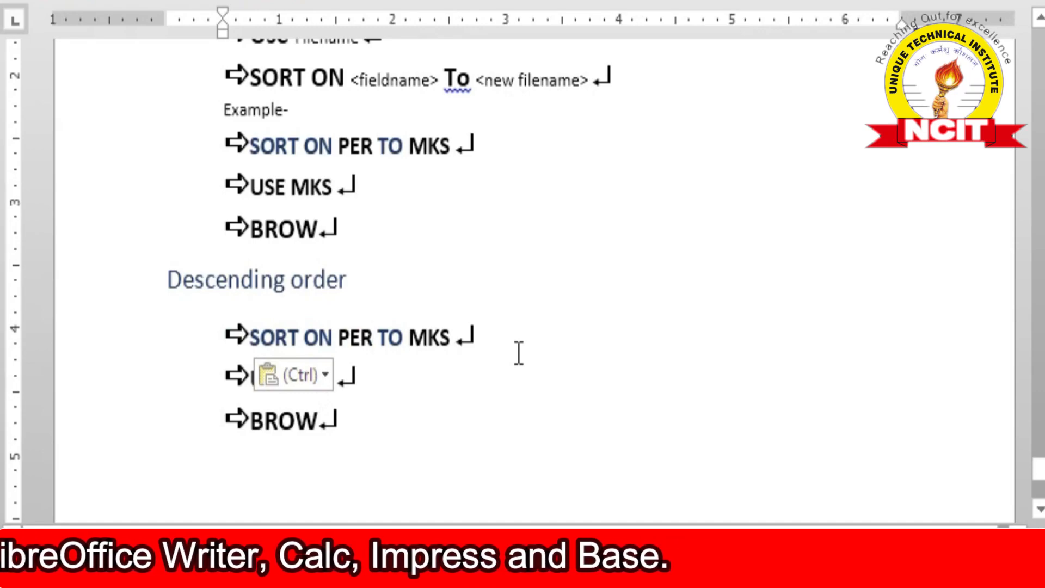
{"action": "type", "text": "/"}
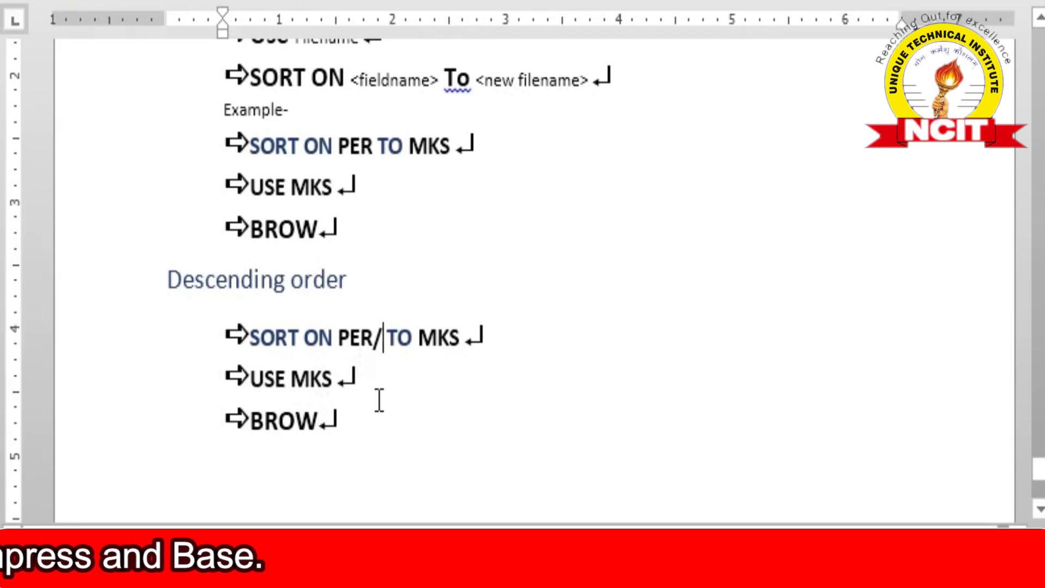
{"action": "type", "text": "D"}
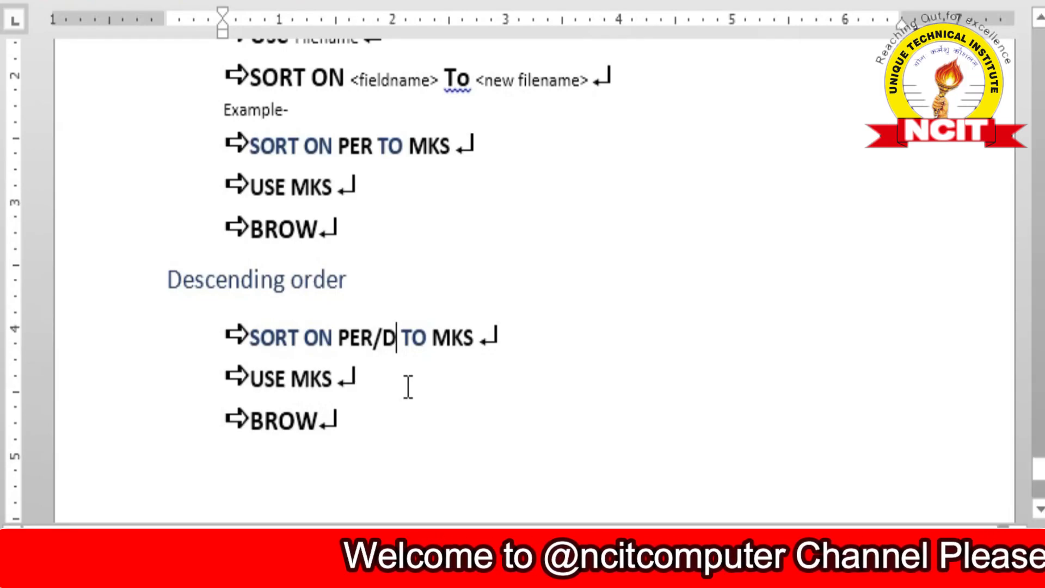
{"action": "left_click_drag", "start_coordinate": [340, 342], "coordinate": [383, 338]}
{"action": "left_click", "coordinate": [340, 335]}
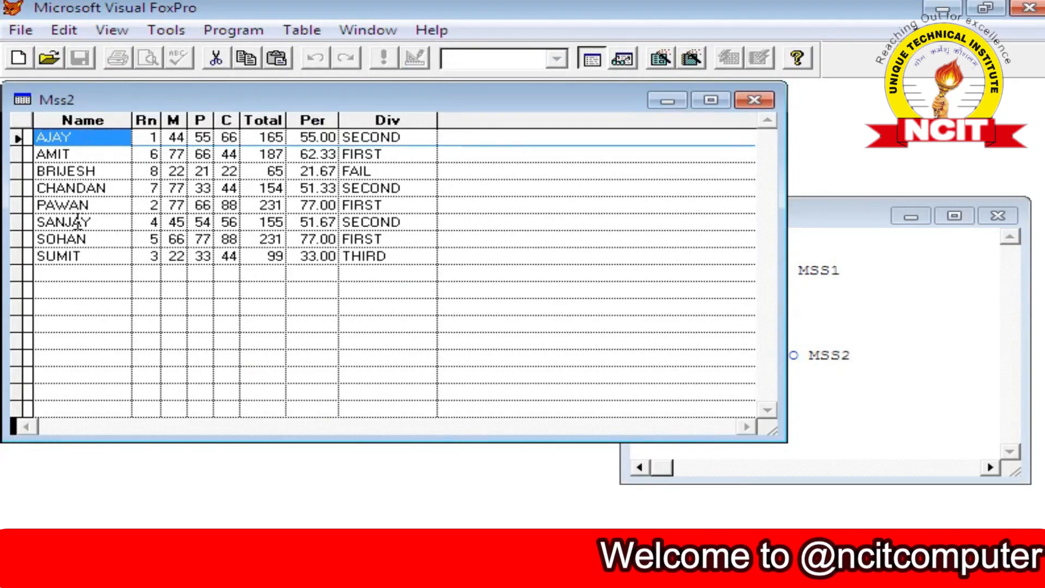
Close the MSS2 browse window and open the MSS table again with USE MSS.
{"action": "left_click", "coordinate": [754, 100]}
{"action": "type", "text": "U"}
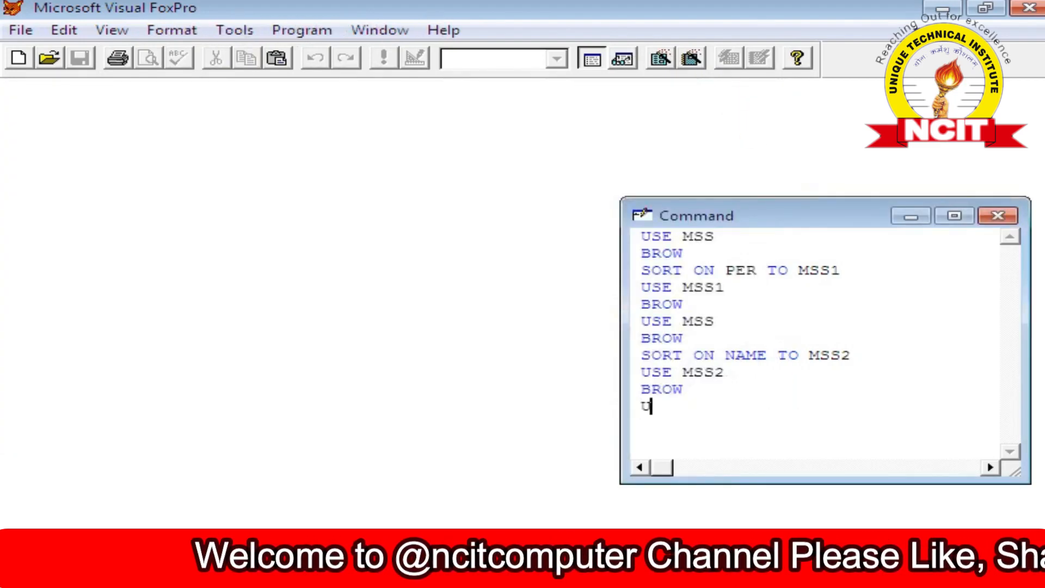
{"action": "type", "text": "SE MSS"}
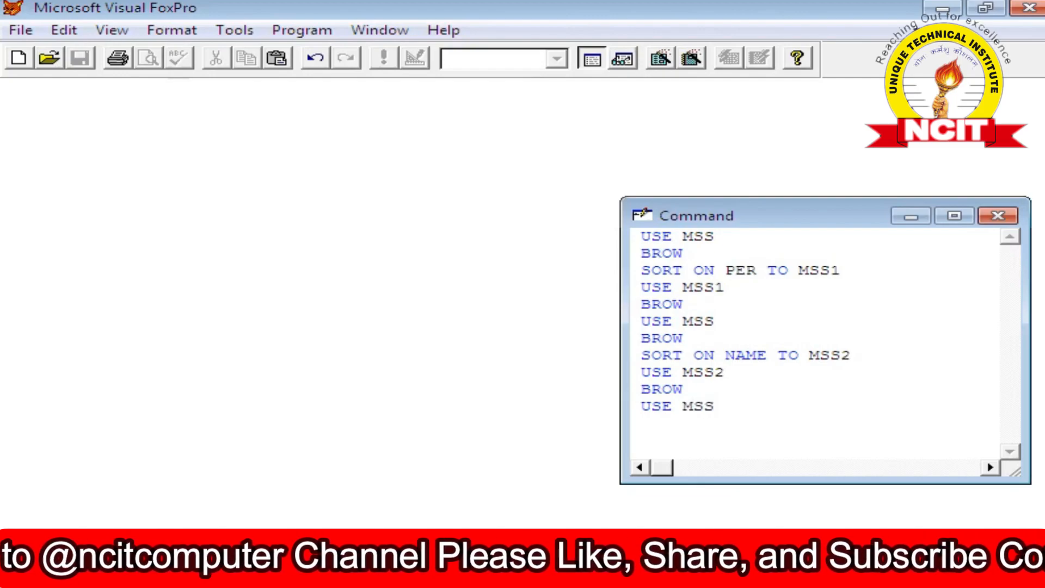
{"action": "key", "text": "Return"}
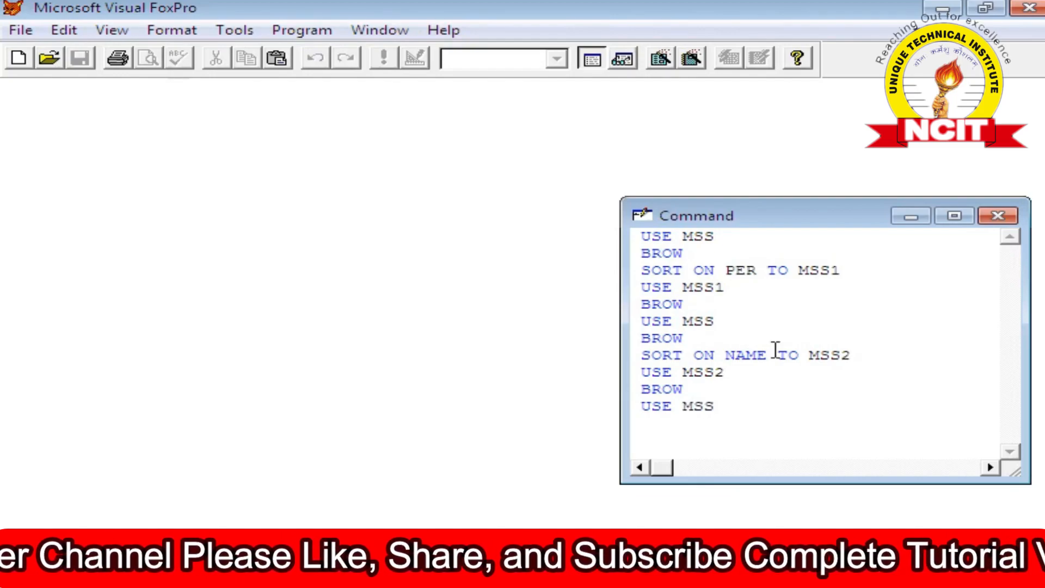
Sort MSS on NAME in descending order into a new file MSS3 with SORT ON NAME/D TO MSS3.
{"action": "type", "text": "SORT "}
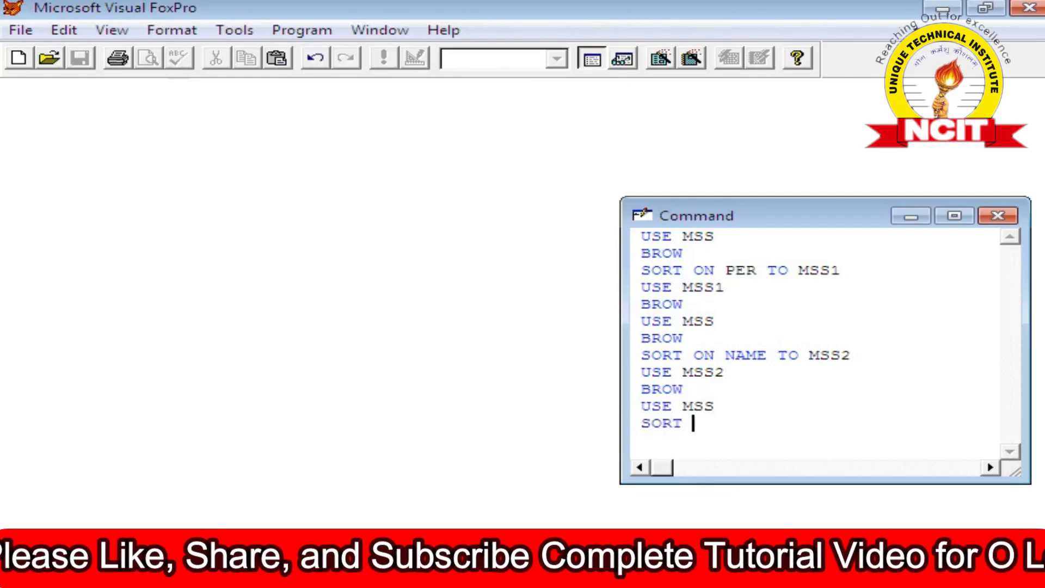
{"action": "type", "text": "ON NAM"}
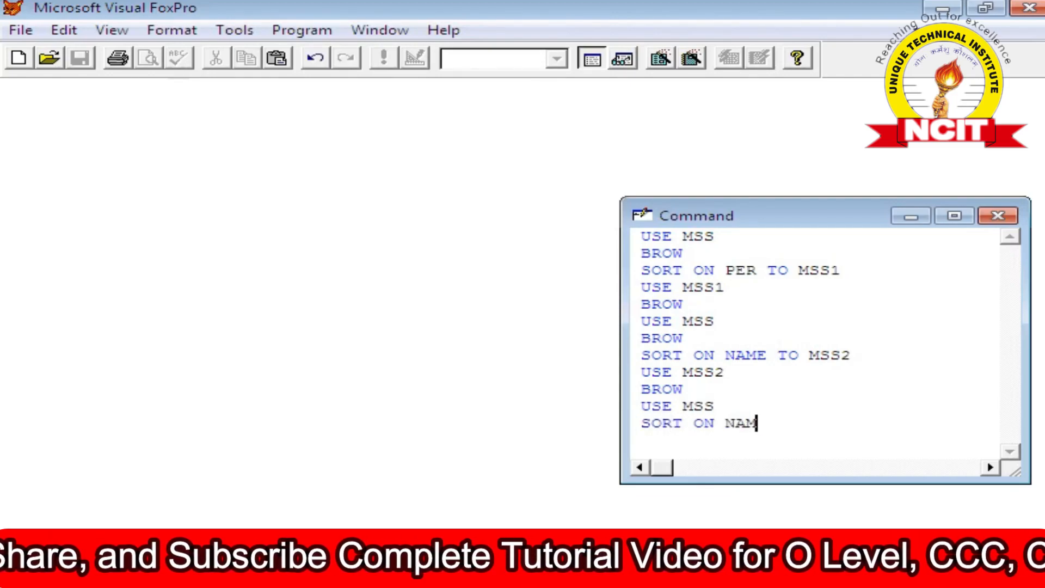
{"action": "type", "text": "E/D TO MSS3"}
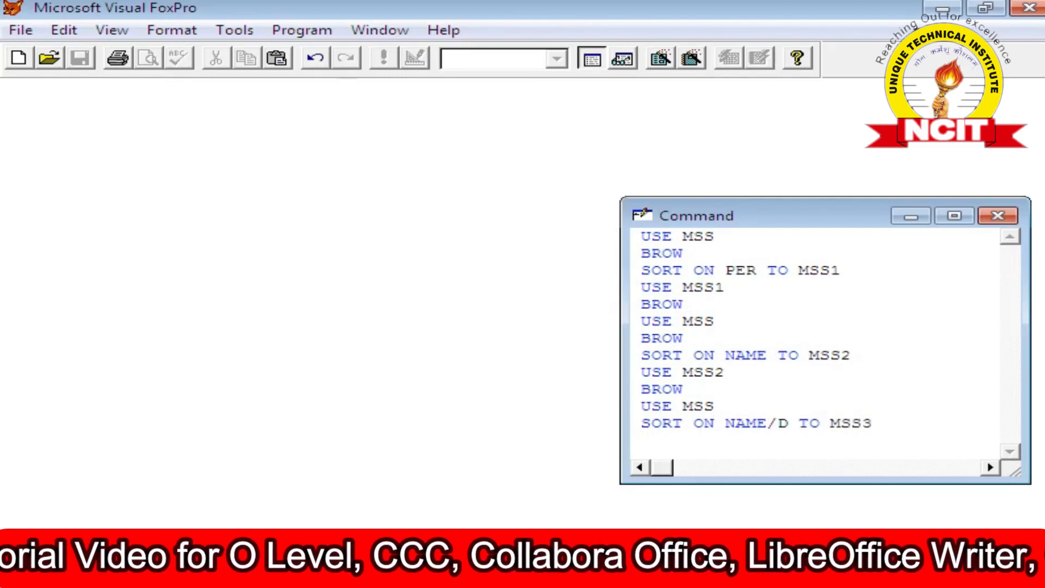
{"action": "key", "text": "Return"}
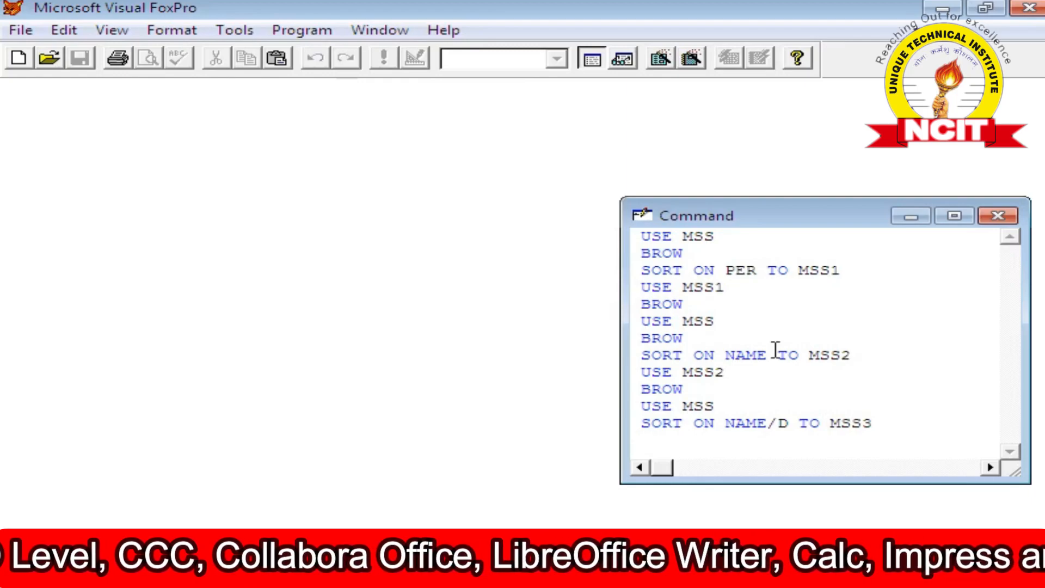
Open MSS3 and browse its records.
{"action": "type", "text": "USE "}
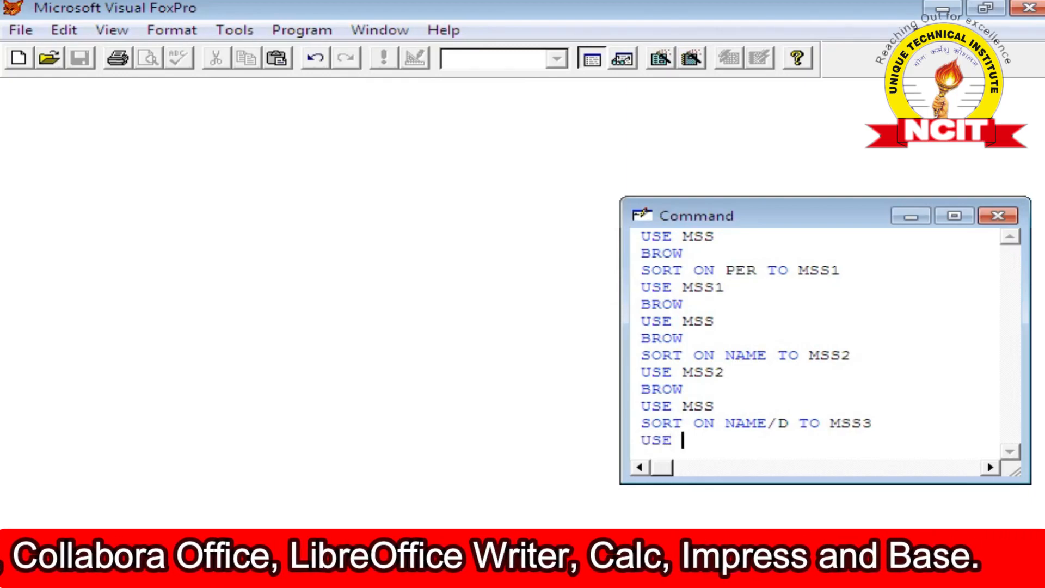
{"action": "type", "text": "MSS3"}
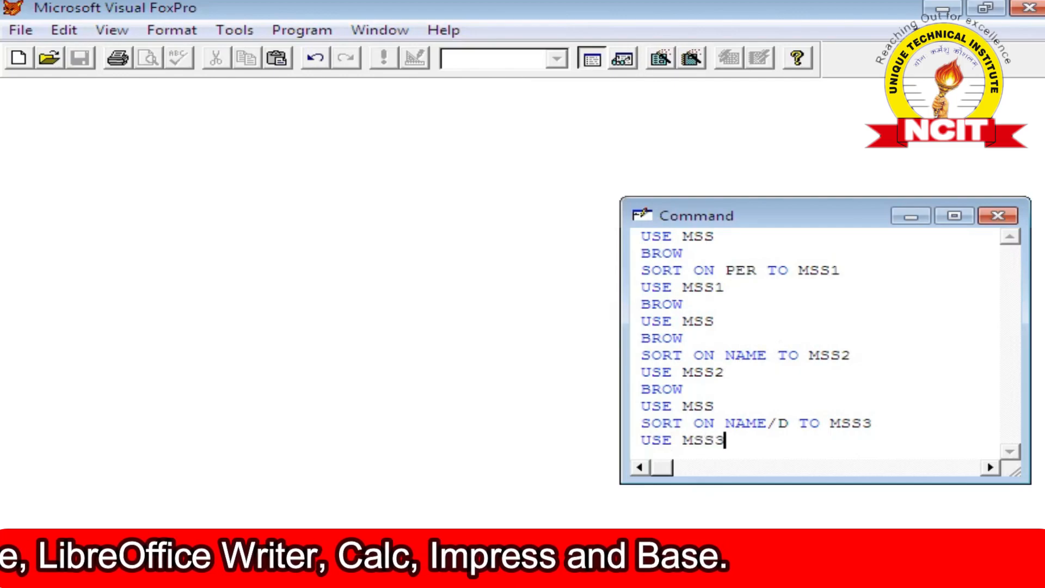
{"action": "key", "text": "Return"}
{"action": "type", "text": "B"}
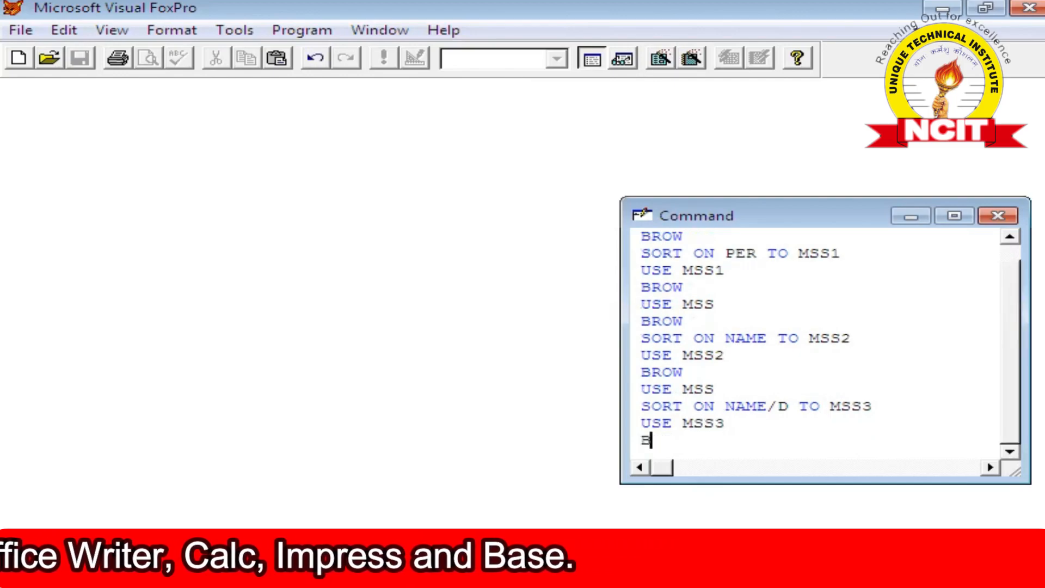
{"action": "type", "text": "ROW"}
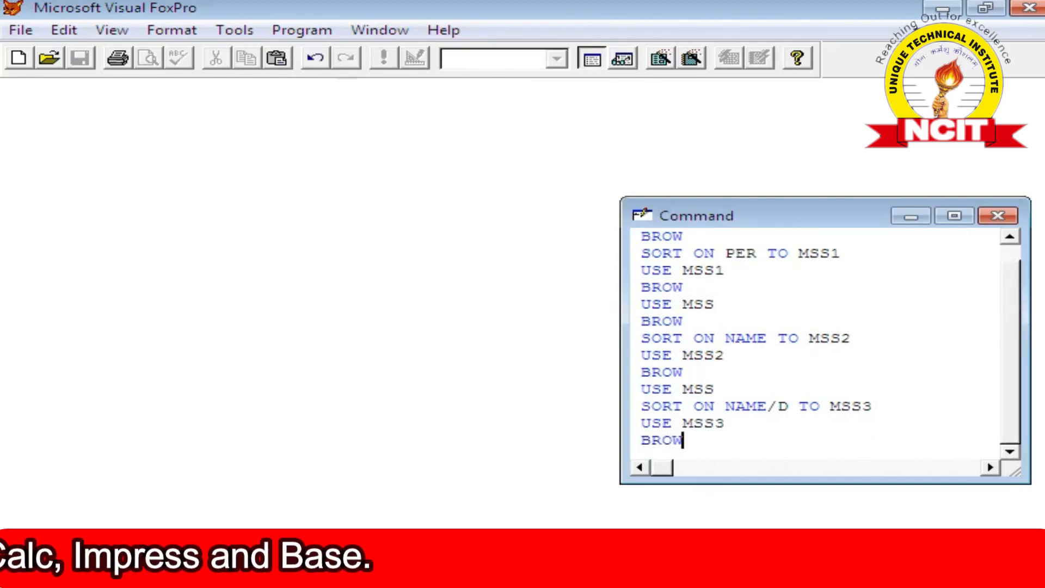
{"action": "key", "text": "Return"}
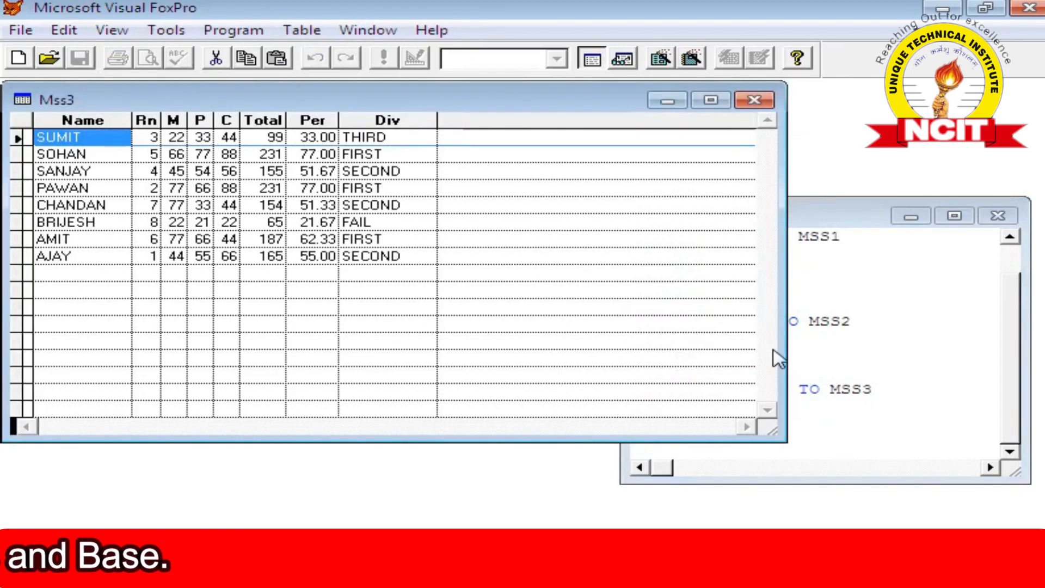
Step through the MSS3 records from top to bottom, then close the browse window.
{"action": "left_click", "coordinate": [100, 154]}
{"action": "left_click", "coordinate": [101, 172]}
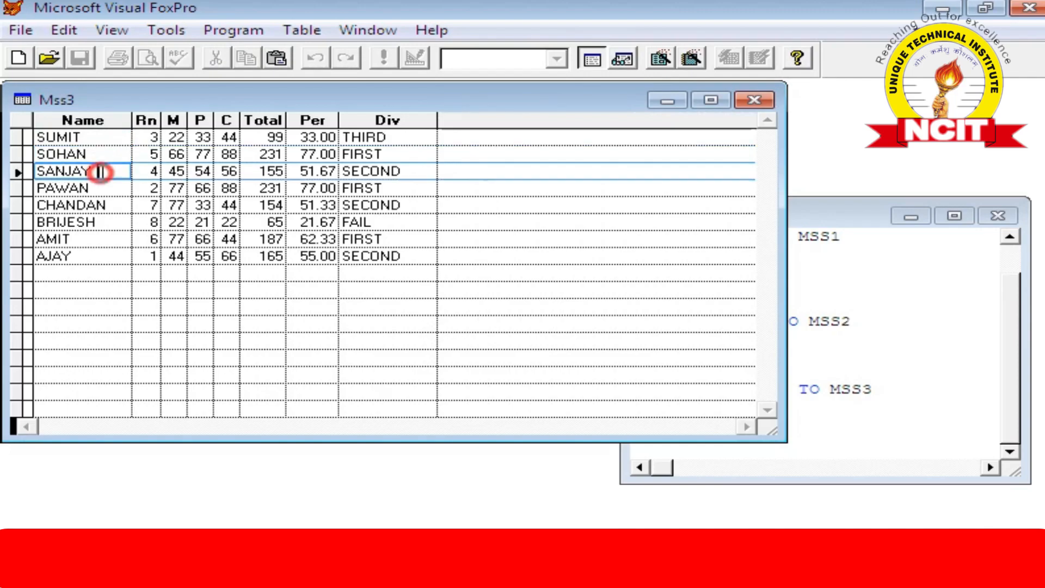
{"action": "left_click", "coordinate": [82, 238]}
{"action": "left_click", "coordinate": [82, 259]}
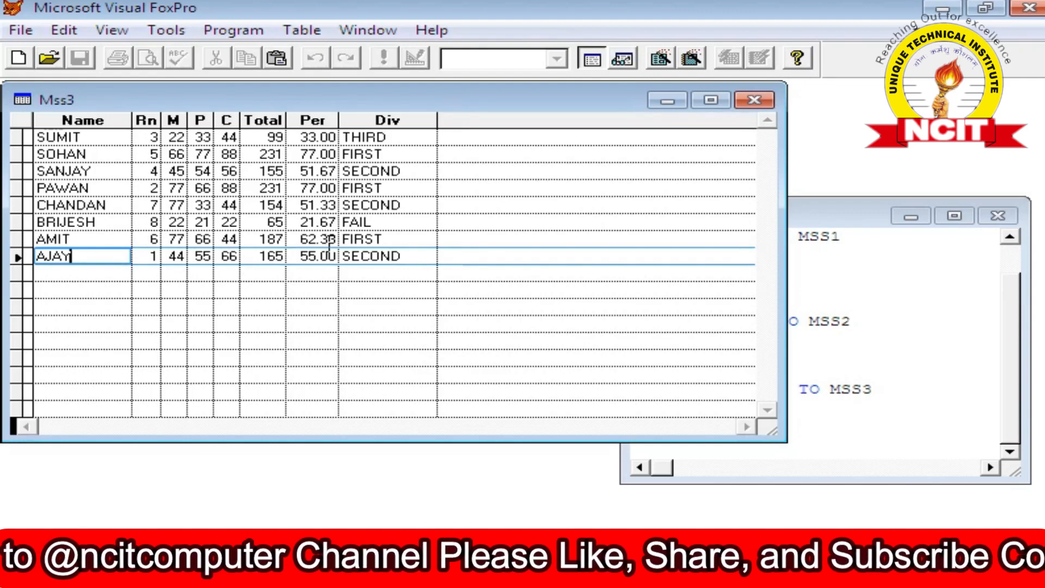
{"action": "left_click", "coordinate": [820, 415]}
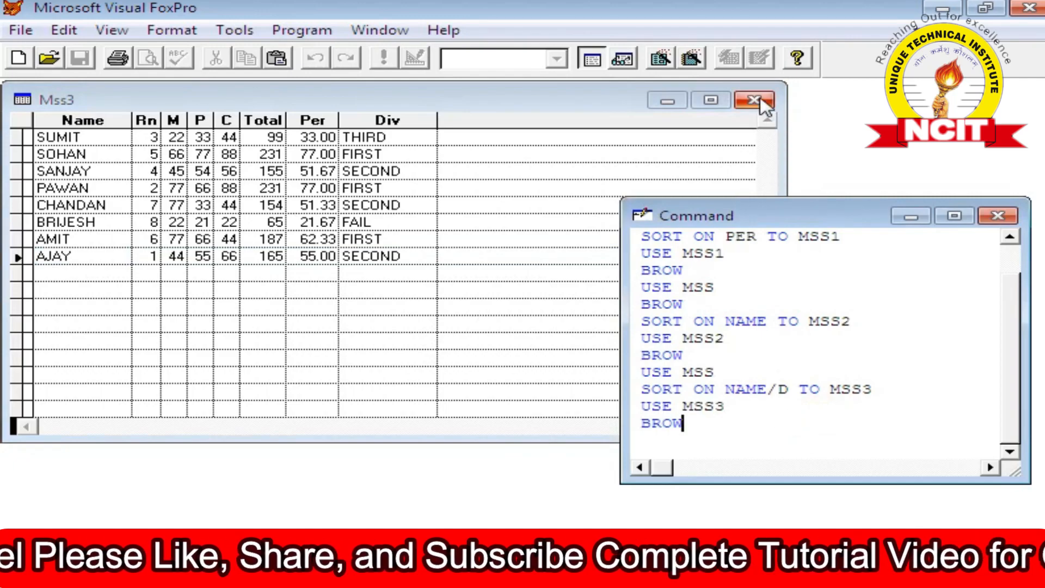
{"action": "left_click", "coordinate": [754, 100]}
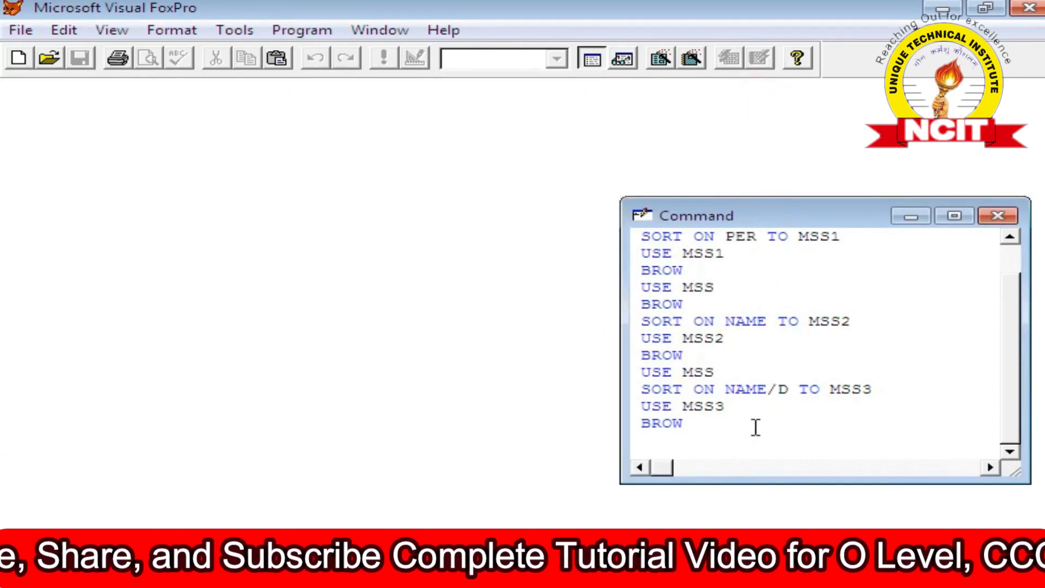
Reopen the MSS table and sort it on PER in descending order into MSS4 with SORT ON PER/D TO MSS4.
{"action": "type", "text": "USE "}
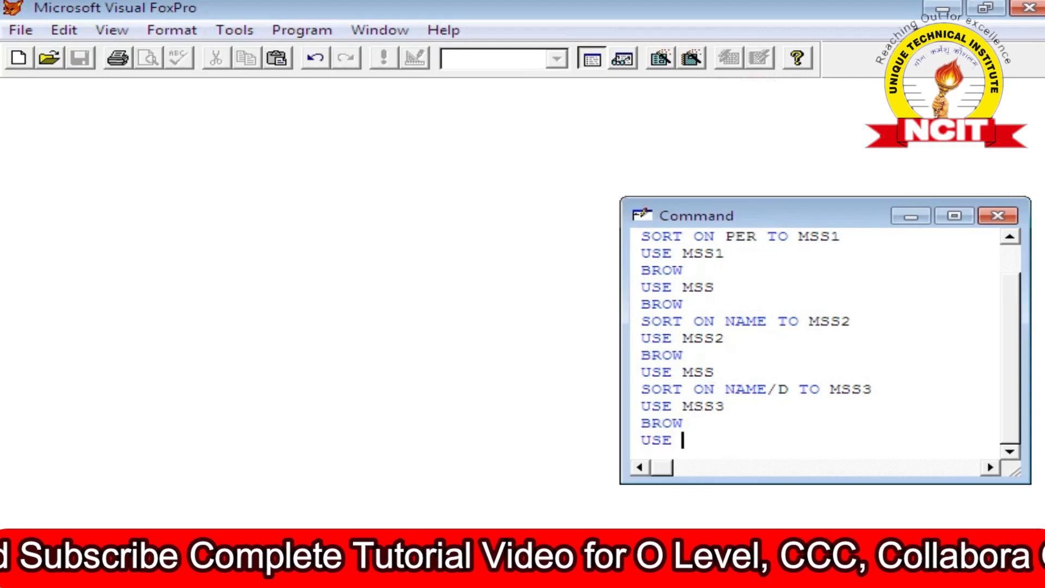
{"action": "type", "text": "MSS"}
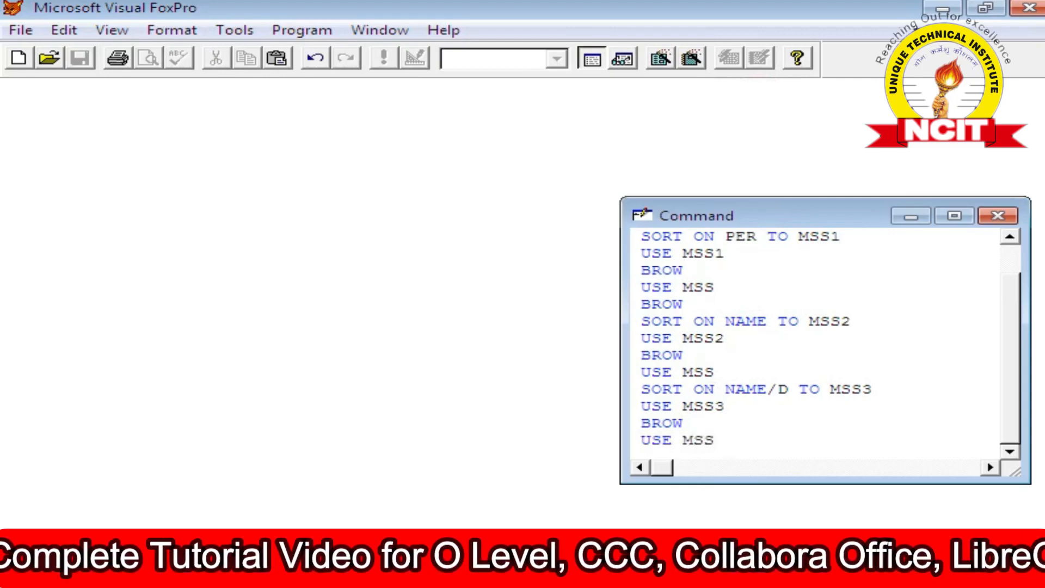
{"action": "key", "text": "Return"}
{"action": "type", "text": "SORT ON "}
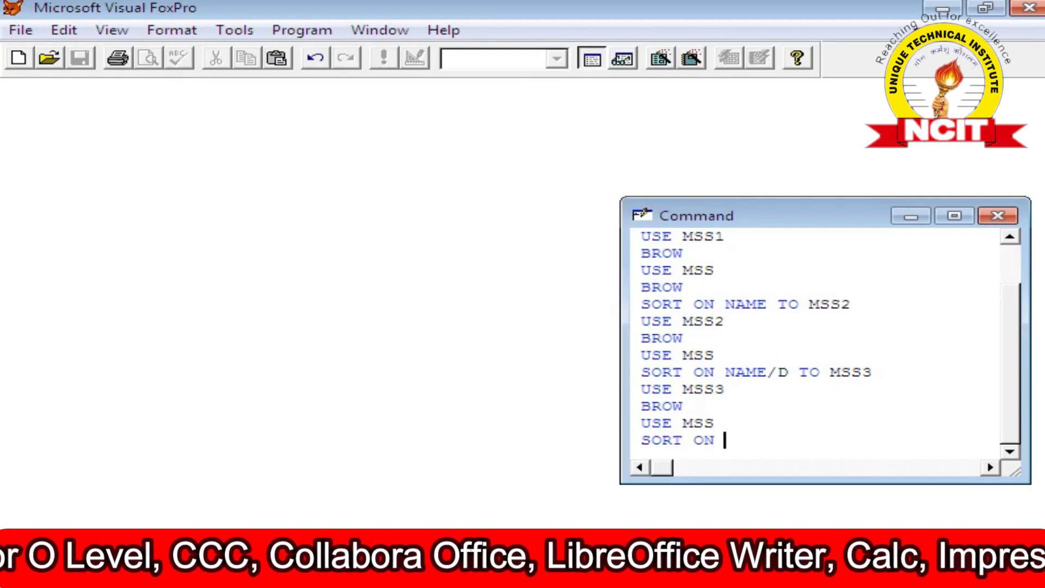
{"action": "type", "text": "P"}
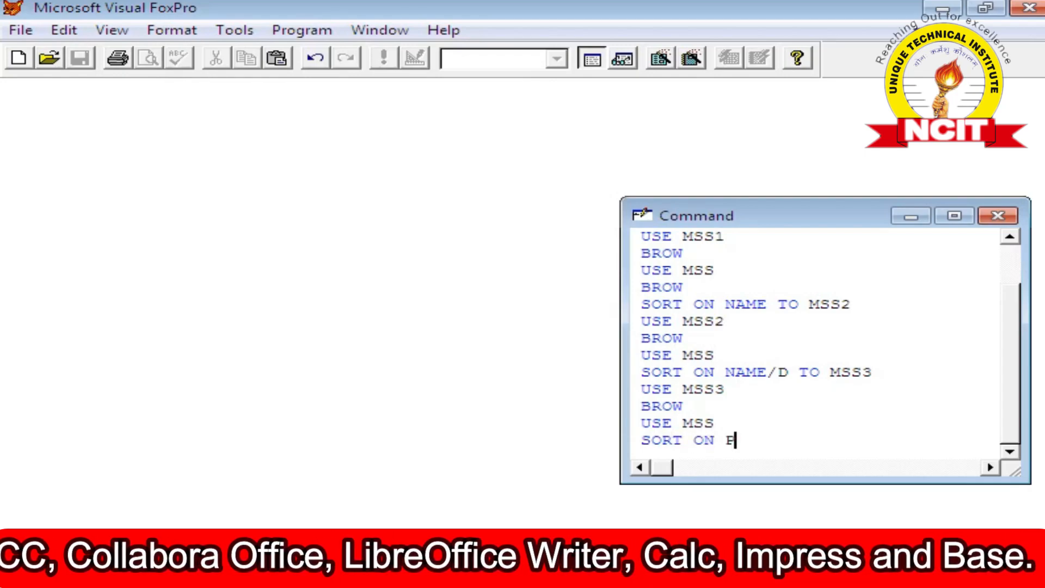
{"action": "type", "text": "ER/D TO MSS4"}
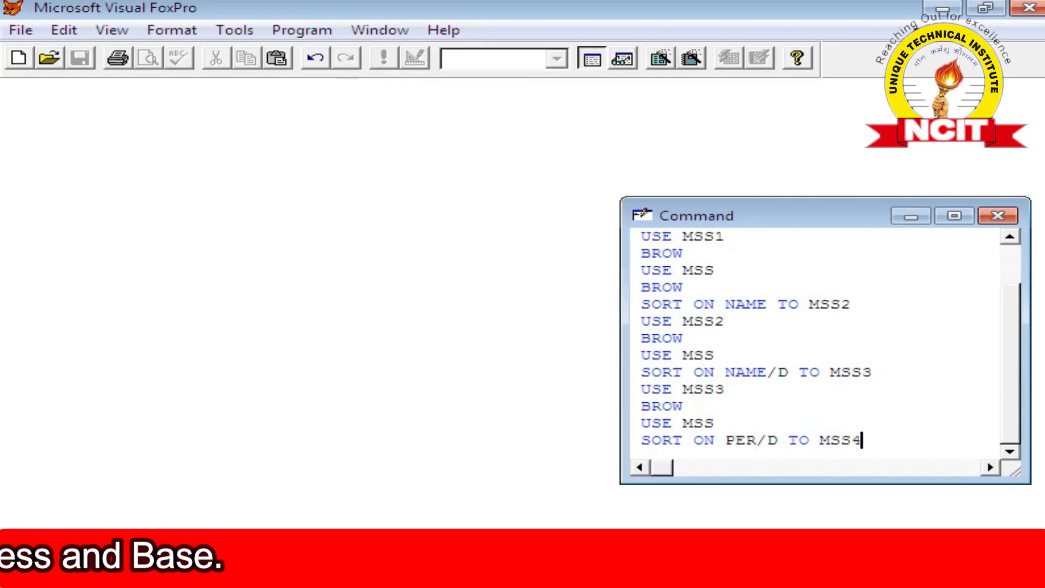
{"action": "key", "text": "Return"}
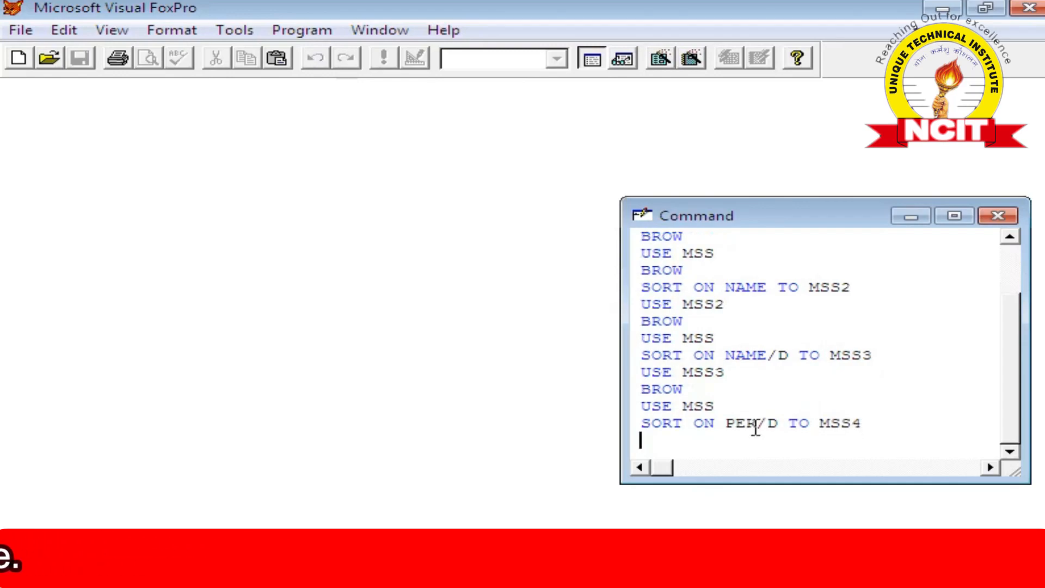
Open MSS4 and browse its records.
{"action": "type", "text": "USE "}
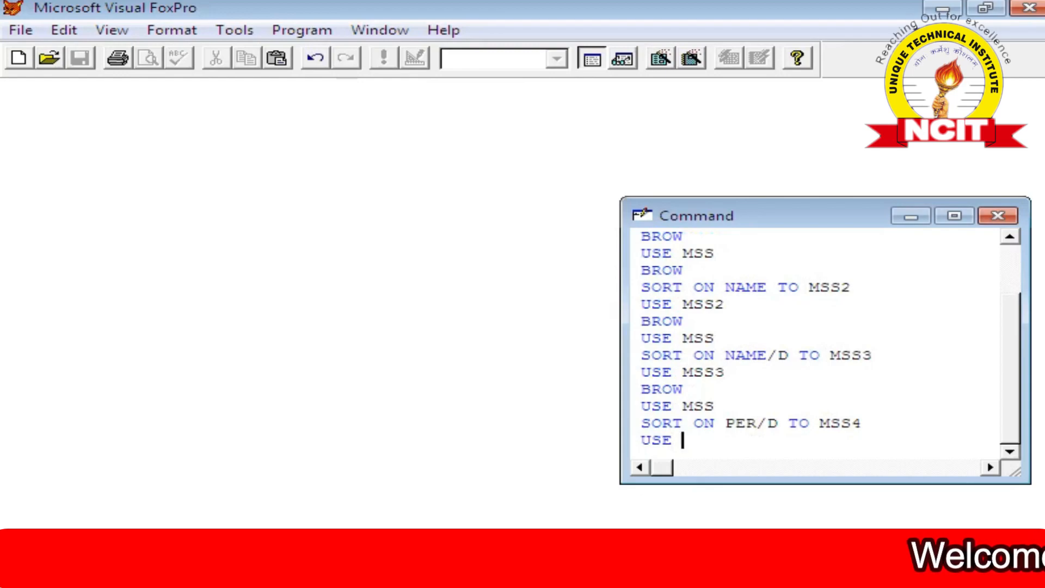
{"action": "type", "text": "MSS4"}
{"action": "key", "text": "Return"}
{"action": "type", "text": "BROW"}
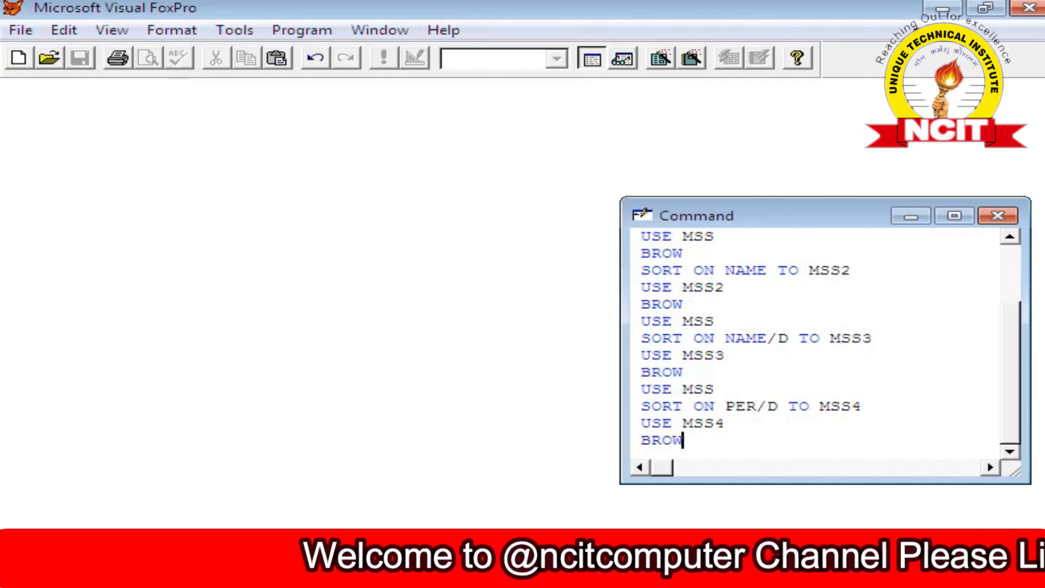
{"action": "key", "text": "Return"}
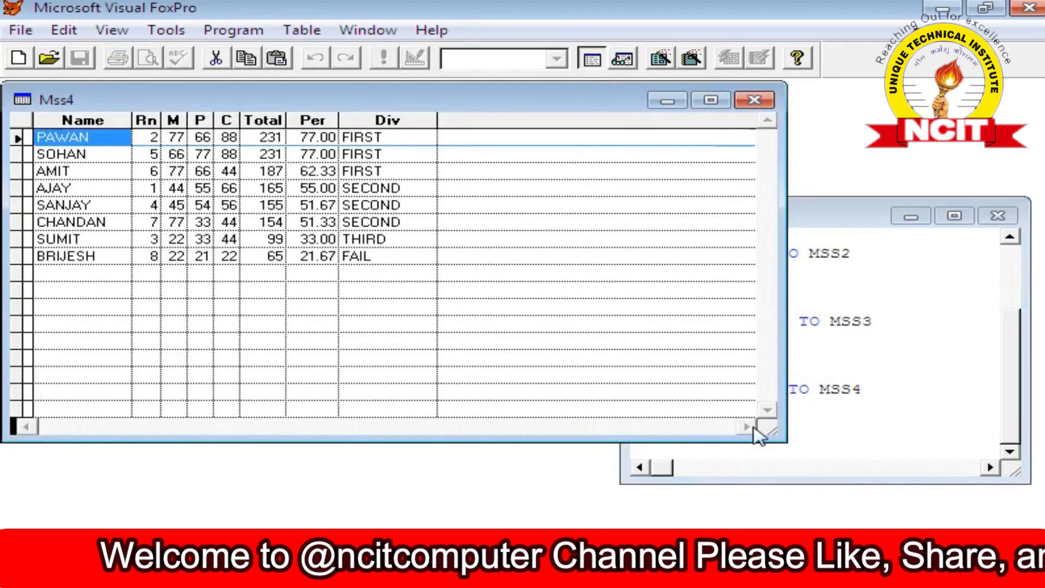